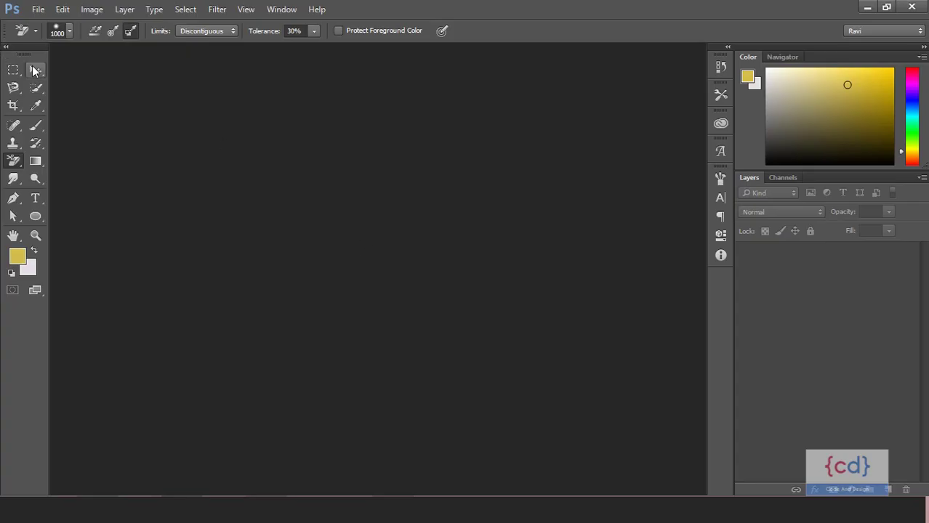
Select the Move tool in the empty Photoshop workspace
{"action": "left_click", "coordinate": [37, 69]}
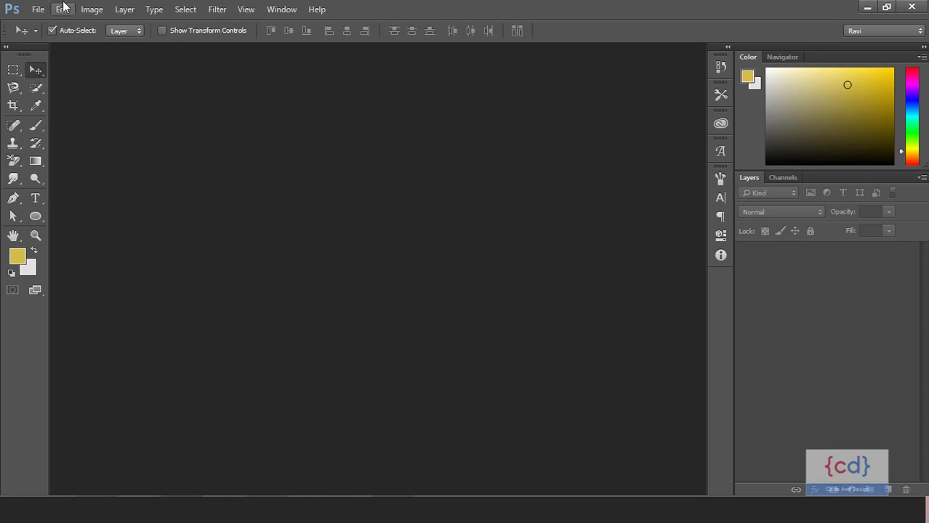
Open the portrait image pexels-photo-415829.jpeg as a new document
{"action": "key", "text": "ctrl+o"}
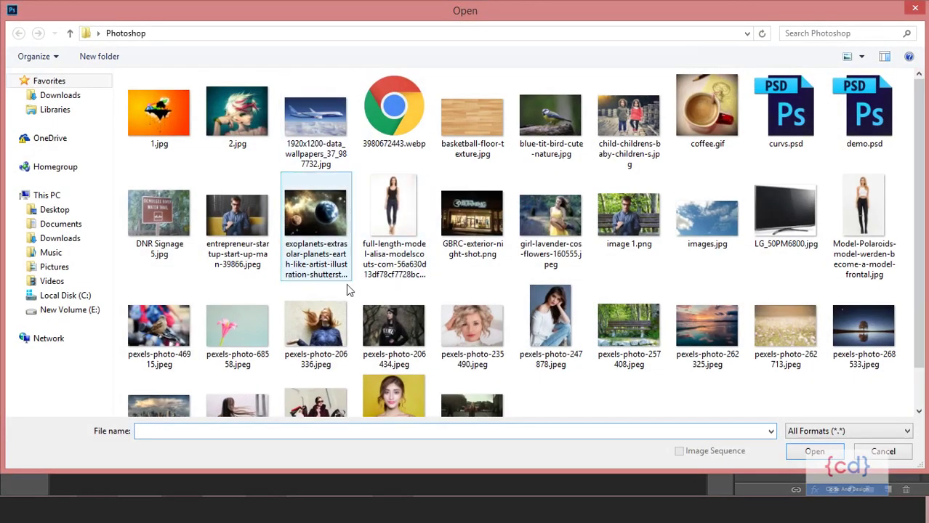
{"action": "scroll", "coordinate": [409, 410], "scroll_direction": "down", "scroll_amount": 1}
{"action": "left_click", "coordinate": [411, 379]}
{"action": "double_click", "coordinate": [416, 374]}
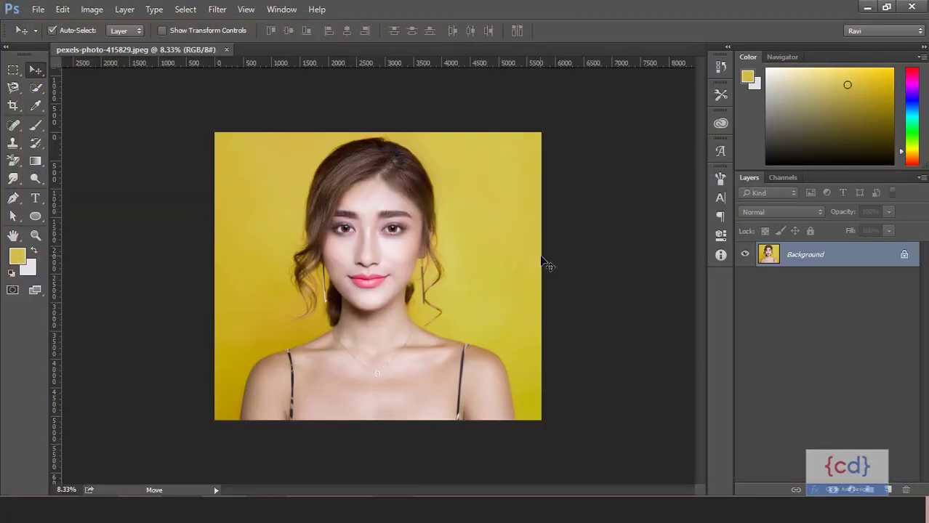
Zoom the portrait to 12.5%, nudge the view, and show the eraser tool variants
{"action": "key", "text": "ctrl+plus"}
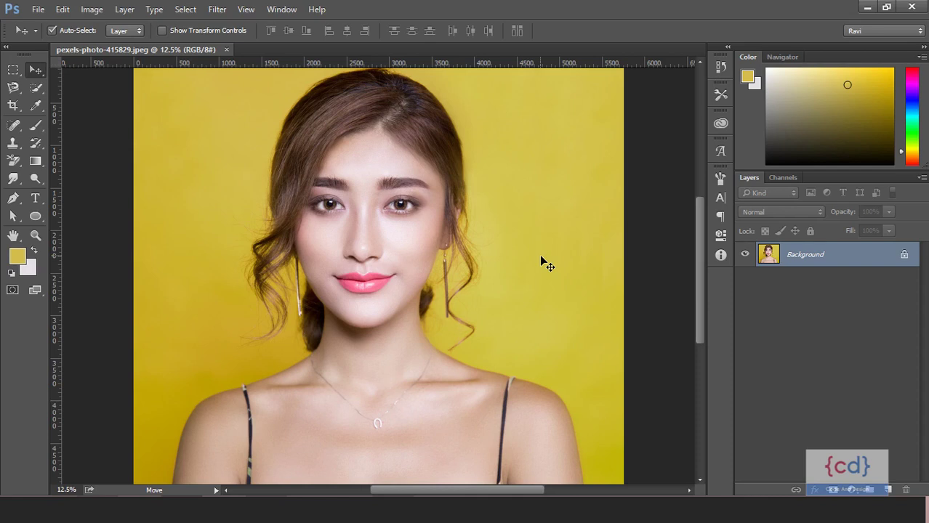
{"action": "mouse_move", "coordinate": [401, 231]}
{"action": "left_mouse_down"}
{"action": "mouse_move", "coordinate": [417, 244]}
{"action": "mouse_move", "coordinate": [403, 234]}
{"action": "left_mouse_up"}
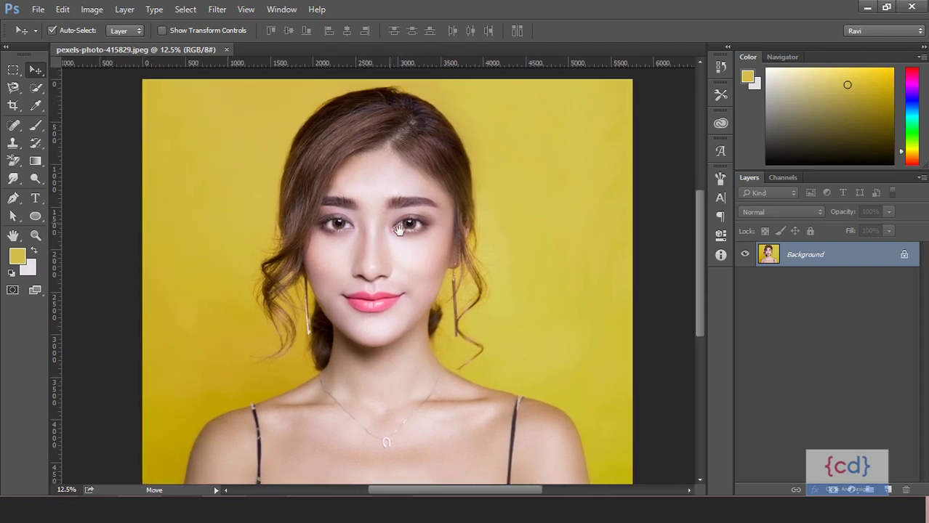
{"action": "left_click", "coordinate": [11, 164]}
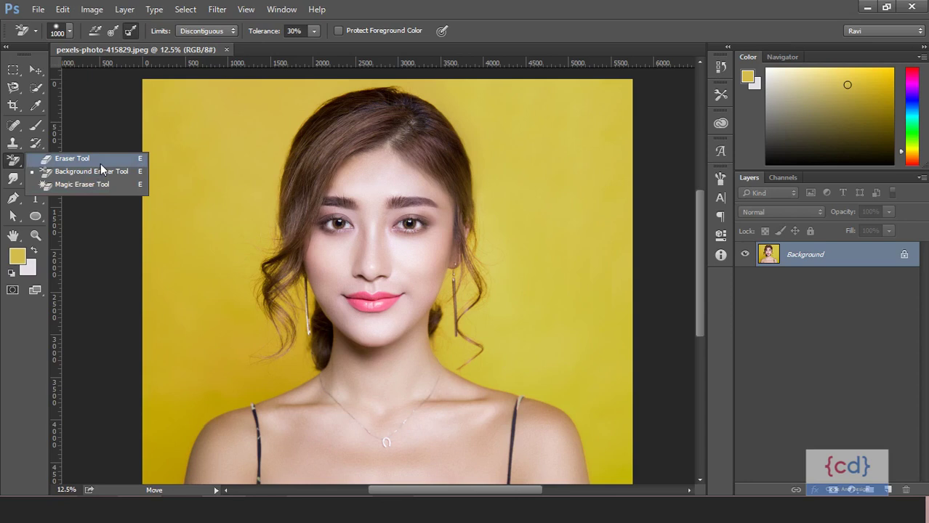
Switch to the plain Eraser Tool and test brush sizes with the bracket keys
{"action": "left_click", "coordinate": [100, 163]}
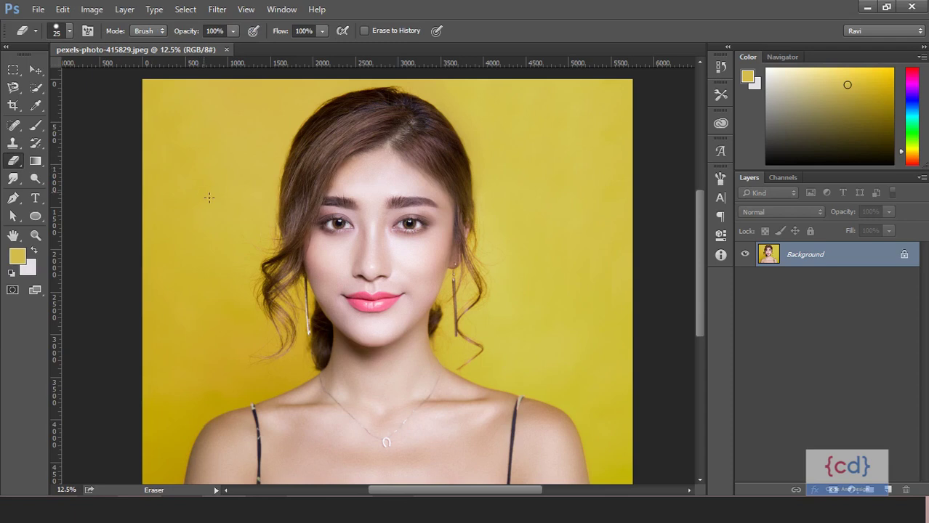
{"action": "key", "text": "bracketright"}
{"action": "key", "text": "bracketright"}
{"action": "key", "text": "bracketright"}
{"action": "key", "text": "bracketright"}
{"action": "key", "text": "bracketright"}
{"action": "key", "text": "bracketright"}
{"action": "key", "text": "bracketright"}
{"action": "key", "text": "bracketright"}
{"action": "key", "text": "bracketleft"}
{"action": "key", "text": "bracketleft"}
{"action": "key", "text": "bracketleft"}
{"action": "key", "text": "bracketleft"}
{"action": "key", "text": "bracketleft"}
{"action": "key", "text": "bracketleft"}
{"action": "key", "text": "bracketleft"}
{"action": "key", "text": "bracketright"}
{"action": "key", "text": "bracketright"}
{"action": "key", "text": "bracketright"}
{"action": "key", "text": "bracketright"}
{"action": "key", "text": "bracketright"}
{"action": "key", "text": "bracketright"}
{"action": "key", "text": "bracketright"}
{"action": "key", "text": "bracketright"}
{"action": "key", "text": "bracketright"}
{"action": "key", "text": "bracketright"}
{"action": "key", "text": "bracketright"}
{"action": "key", "text": "bracketright"}
{"action": "key", "text": "bracketright"}
{"action": "key", "text": "bracketleft"}
{"action": "key", "text": "bracketleft"}
{"action": "key", "text": "bracketright"}
Set the eraser brush size to 900 px in the brush picker
{"action": "right_click", "coordinate": [225, 204]}
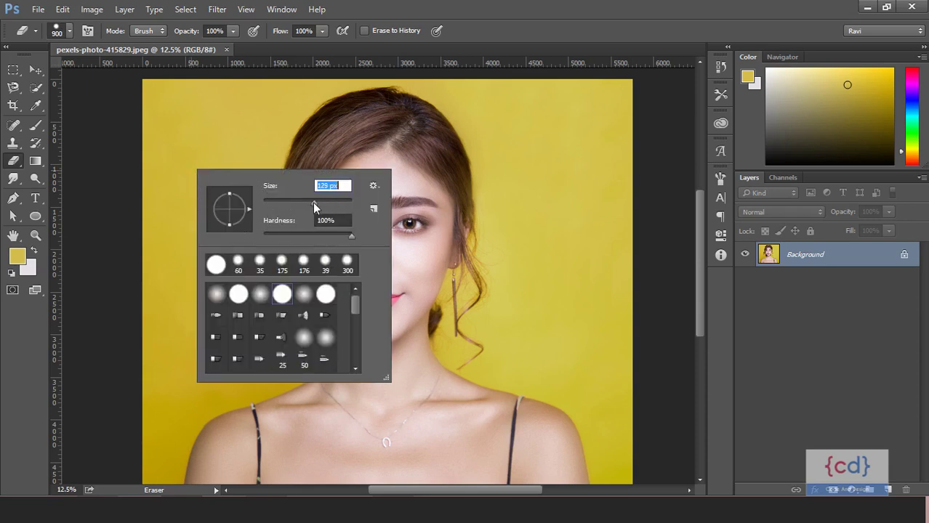
{"action": "left_click_drag", "start_coordinate": [313, 202], "coordinate": [318, 204]}
{"action": "left_click_drag", "start_coordinate": [354, 309], "coordinate": [368, 288]}
{"action": "type", "text": "900"}
{"action": "key", "text": "Return"}
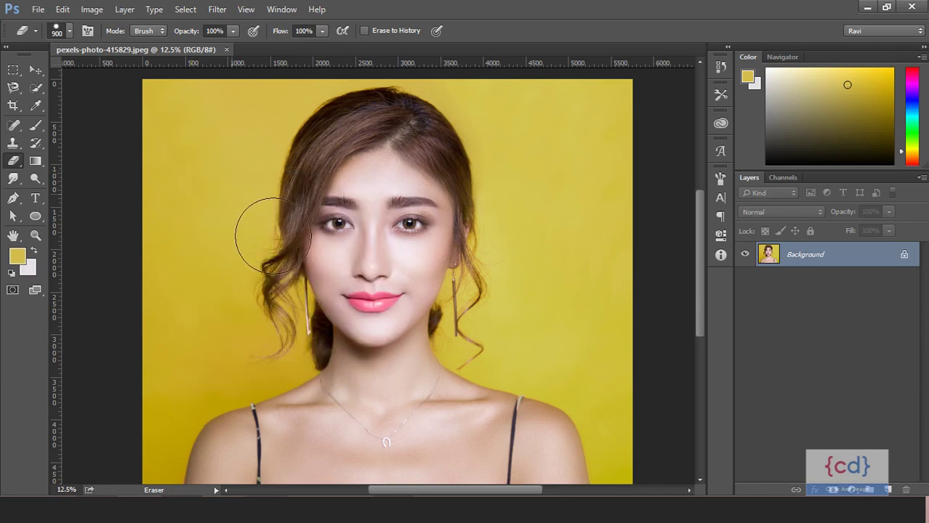
Try 700 and 600 px brush sizes, return to 900 px, and keep the plain Eraser
{"action": "key", "text": "bracketleft"}
{"action": "key", "text": "bracketleft"}
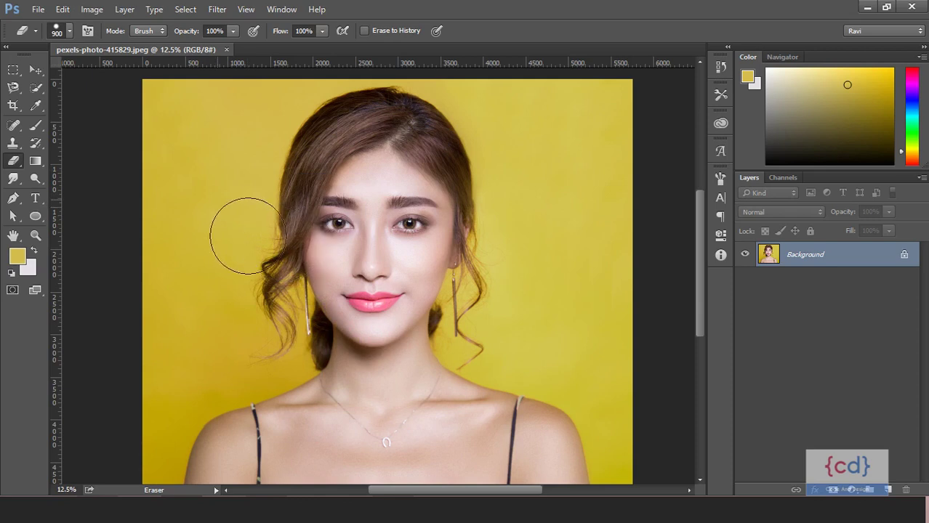
{"action": "key", "text": "bracketright"}
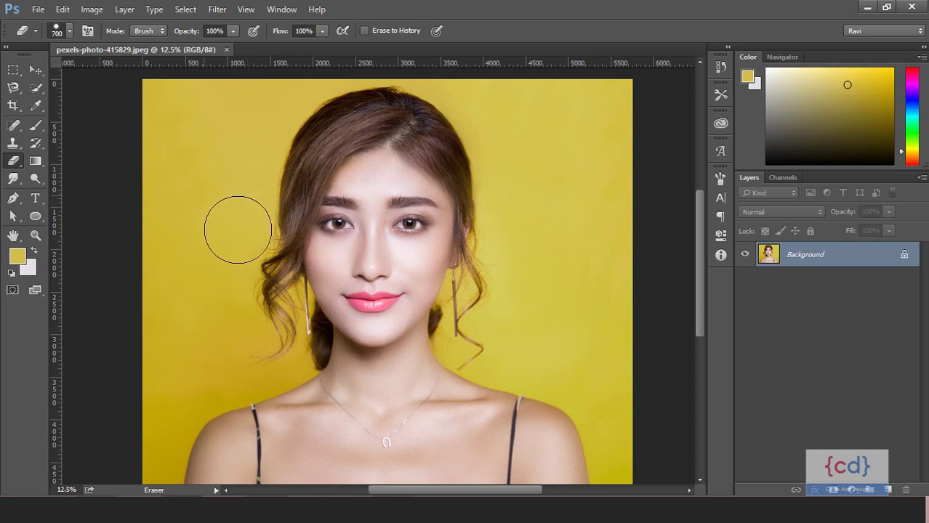
{"action": "key", "text": "bracketleft"}
{"action": "key", "text": "bracketleft"}
{"action": "key", "text": "bracketright"}
{"action": "key", "text": "bracketright"}
{"action": "key", "text": "bracketright"}
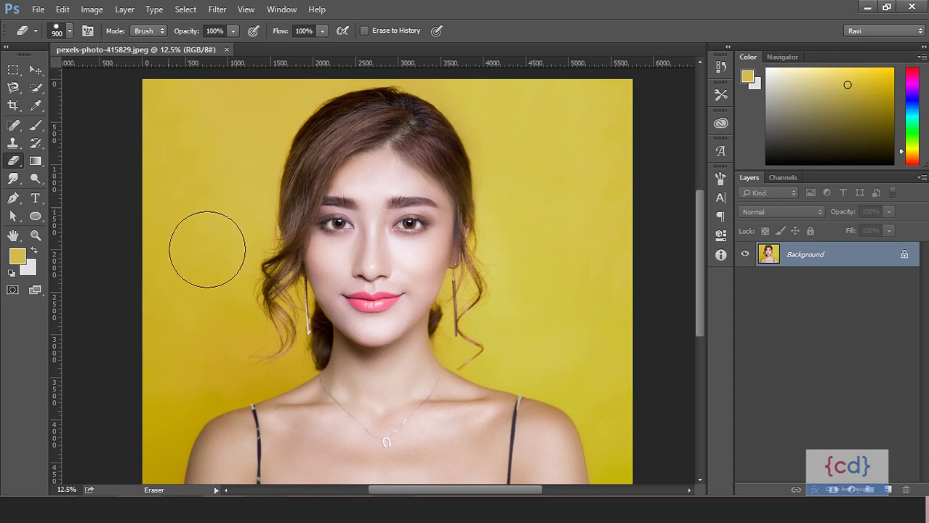
{"action": "right_click", "coordinate": [12, 165]}
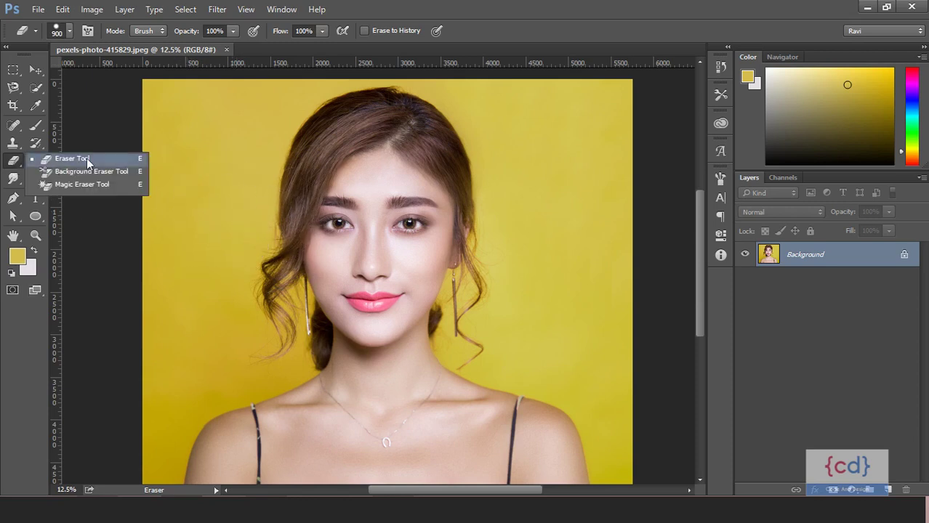
{"action": "left_click", "coordinate": [86, 158]}
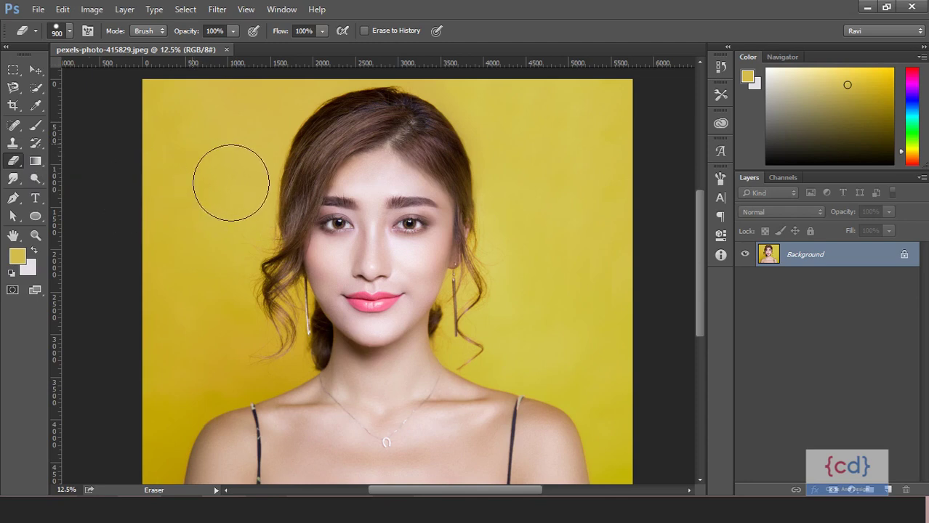
Erase hard-edged strokes over the left and right yellow background, then undo them
{"action": "mouse_move", "coordinate": [232, 181]}
{"action": "left_mouse_down"}
{"action": "mouse_move", "coordinate": [268, 213]}
{"action": "mouse_move", "coordinate": [265, 145]}
{"action": "mouse_move", "coordinate": [187, 332]}
{"action": "mouse_move", "coordinate": [239, 275]}
{"action": "mouse_move", "coordinate": [190, 324]}
{"action": "left_mouse_up"}
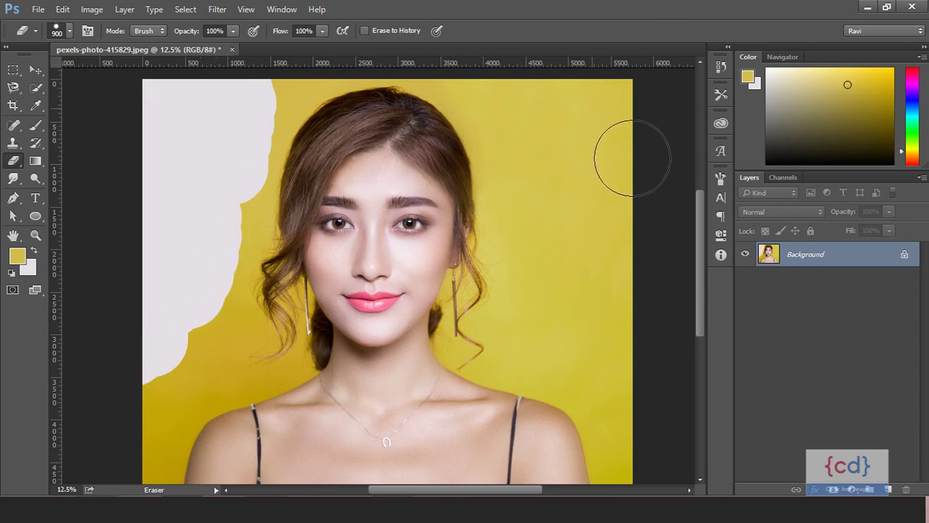
{"action": "mouse_move", "coordinate": [628, 156]}
{"action": "left_mouse_down"}
{"action": "mouse_move", "coordinate": [641, 123]}
{"action": "mouse_move", "coordinate": [660, 141]}
{"action": "mouse_move", "coordinate": [626, 233]}
{"action": "mouse_move", "coordinate": [612, 214]}
{"action": "mouse_move", "coordinate": [582, 246]}
{"action": "mouse_move", "coordinate": [649, 394]}
{"action": "left_mouse_up"}
{"action": "mouse_move", "coordinate": [628, 294]}
{"action": "left_mouse_down"}
{"action": "mouse_move", "coordinate": [612, 343]}
{"action": "mouse_move", "coordinate": [598, 354]}
{"action": "mouse_move", "coordinate": [684, 446]}
{"action": "left_mouse_up"}
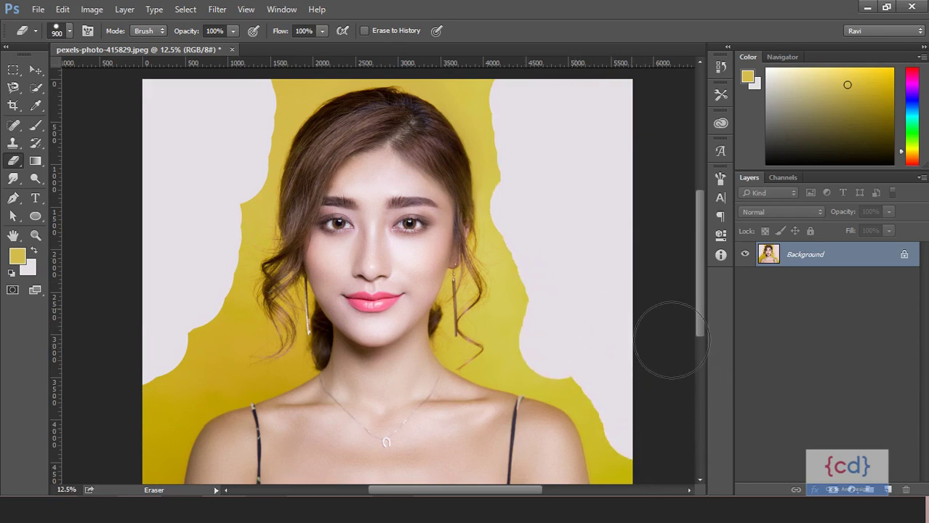
{"action": "mouse_move", "coordinate": [528, 129]}
{"action": "left_mouse_down"}
{"action": "mouse_move", "coordinate": [562, 187]}
{"action": "mouse_move", "coordinate": [560, 220]}
{"action": "mouse_move", "coordinate": [579, 263]}
{"action": "mouse_move", "coordinate": [576, 348]}
{"action": "mouse_move", "coordinate": [557, 374]}
{"action": "mouse_move", "coordinate": [618, 390]}
{"action": "left_mouse_up"}
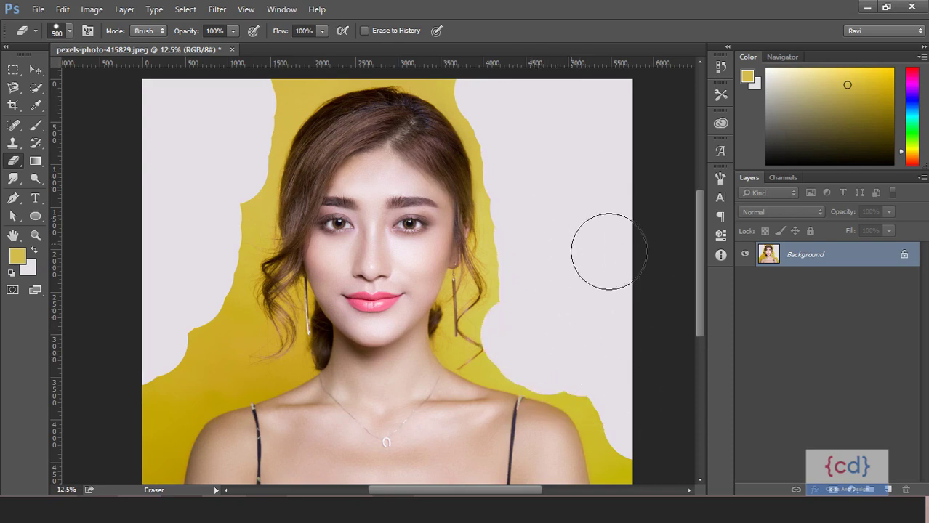
{"action": "key", "text": "ctrl+alt+z"}
{"action": "key", "text": "ctrl+alt+z"}
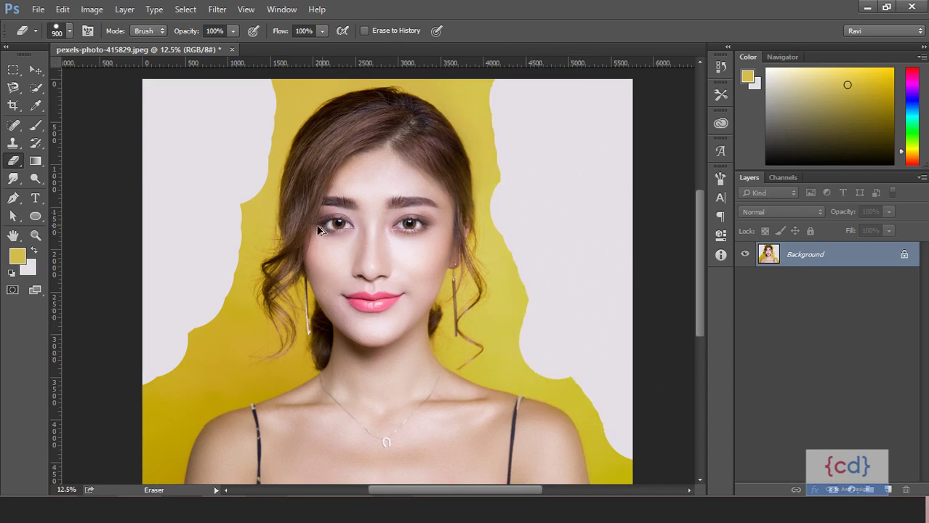
{"action": "key", "text": "ctrl+alt+z"}
{"action": "key", "text": "ctrl+alt+z"}
{"action": "key", "text": "ctrl+alt+z"}
Make the eraser brush fully soft and erase soft spots around the hair
{"action": "left_click", "coordinate": [195, 197]}
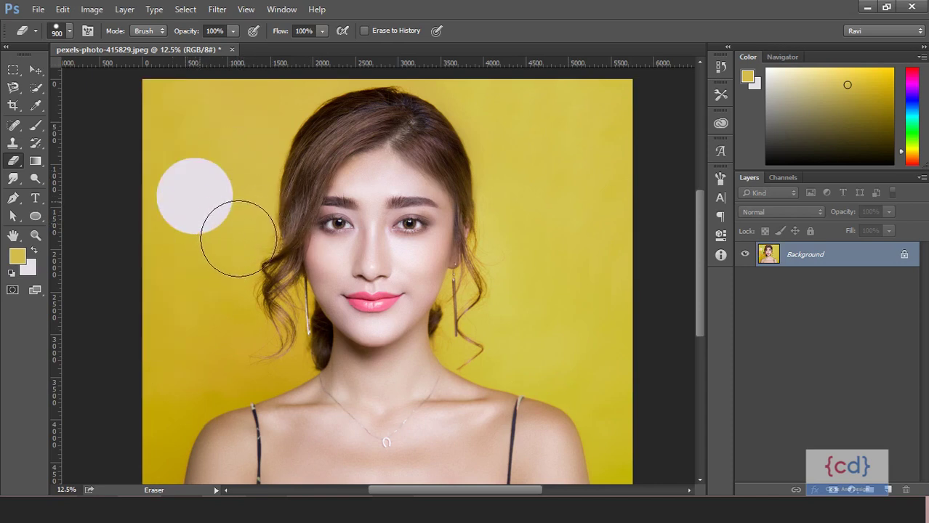
{"action": "left_click", "coordinate": [69, 32]}
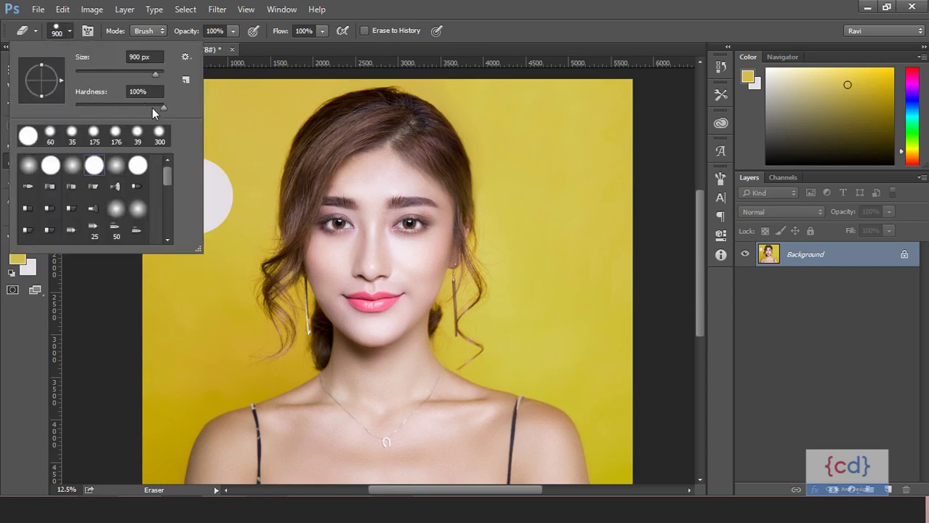
{"action": "left_click_drag", "start_coordinate": [164, 106], "coordinate": [64, 107]}
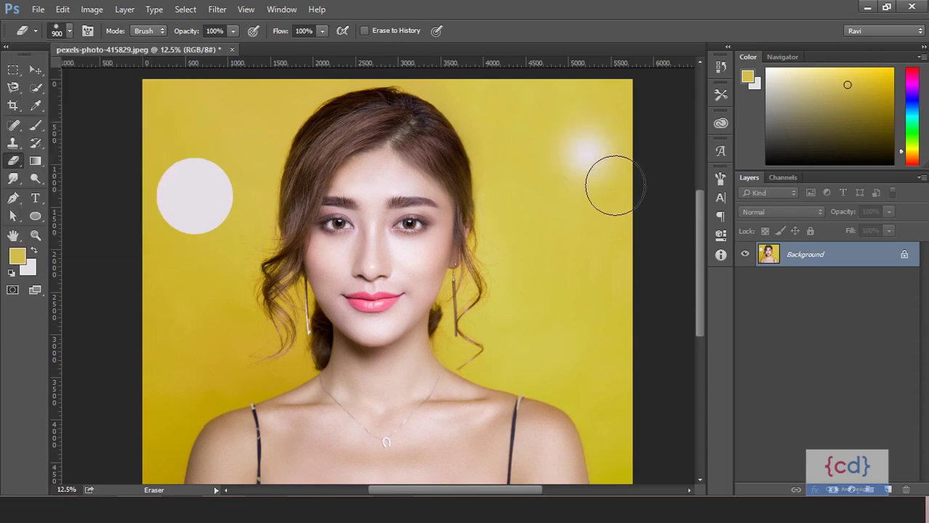
{"action": "left_click", "coordinate": [585, 152]}
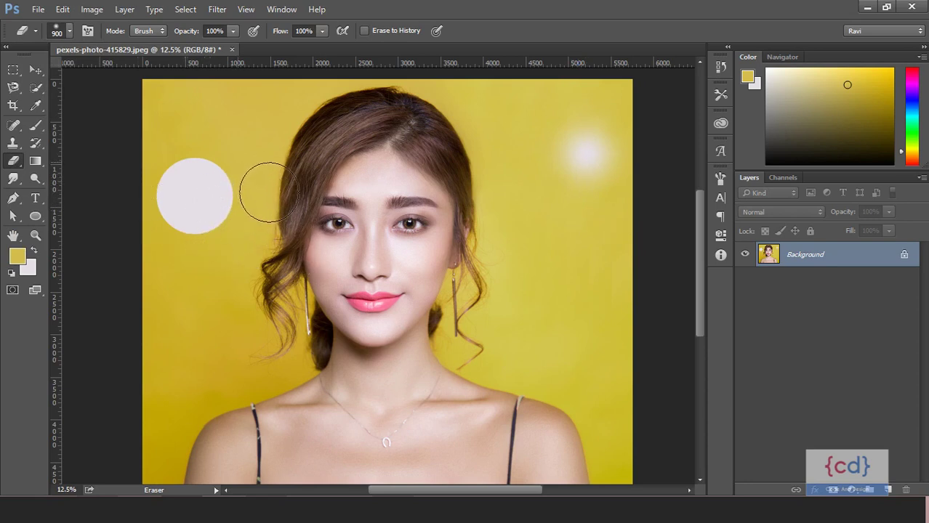
{"action": "left_click", "coordinate": [240, 155]}
{"action": "mouse_move", "coordinate": [273, 208]}
{"action": "left_mouse_down"}
{"action": "mouse_move", "coordinate": [249, 228]}
{"action": "mouse_move", "coordinate": [243, 298]}
{"action": "mouse_move", "coordinate": [233, 301]}
{"action": "left_mouse_up"}
Raise hardness slightly and erase the background on both sides down beside the shoulders
{"action": "left_click", "coordinate": [70, 31]}
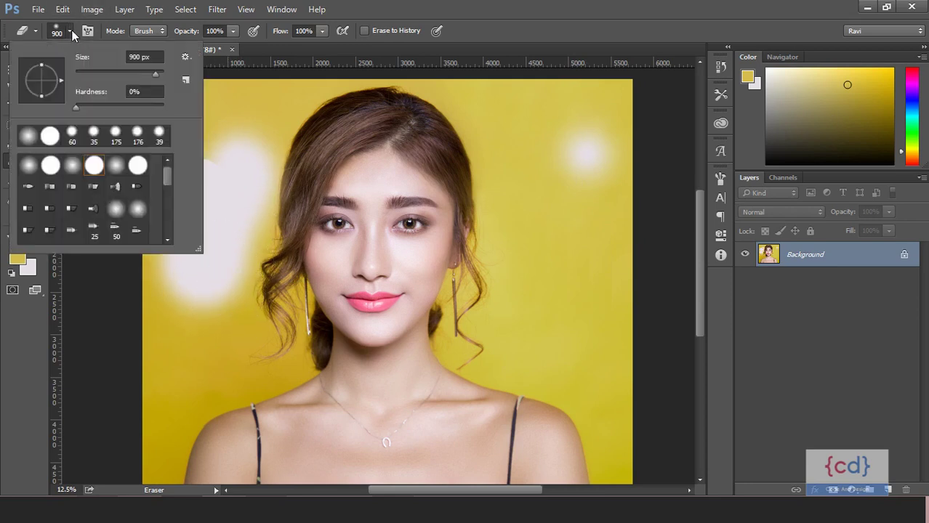
{"action": "left_click_drag", "start_coordinate": [79, 102], "coordinate": [84, 111]}
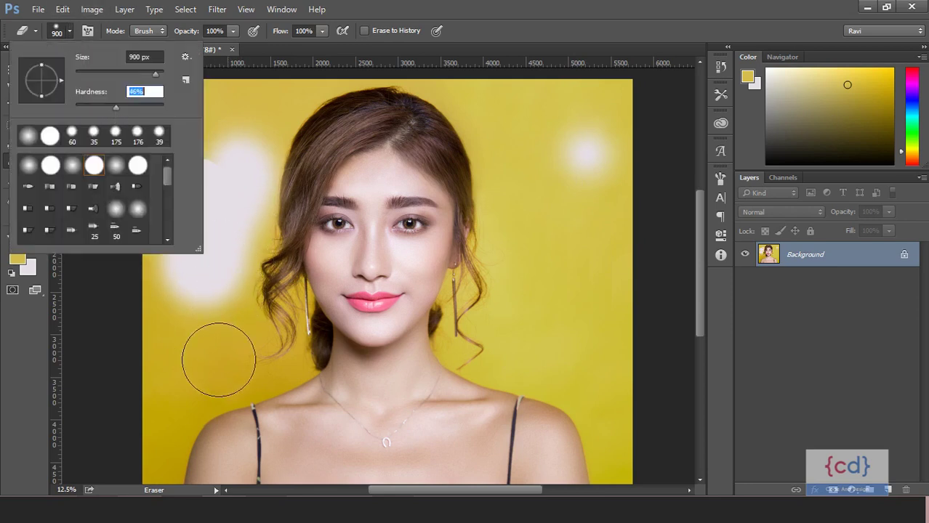
{"action": "left_click_drag", "start_coordinate": [214, 357], "coordinate": [238, 352]}
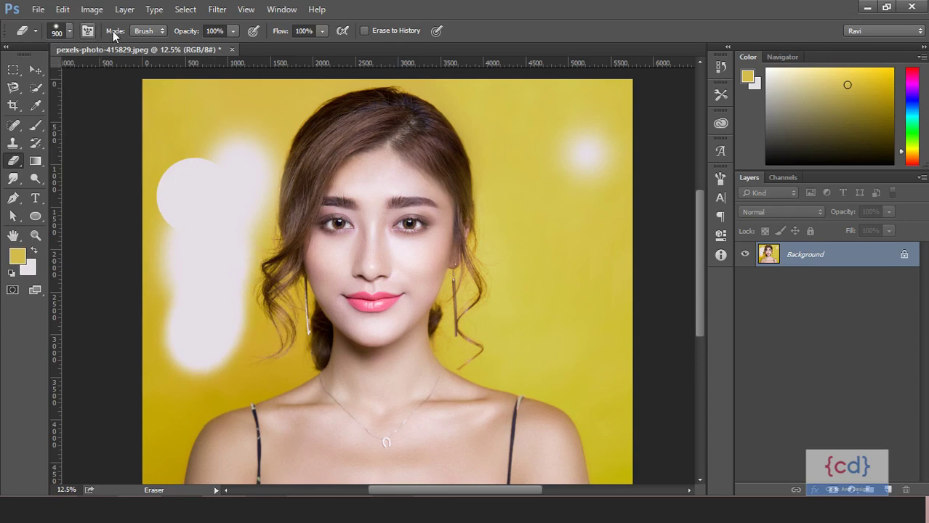
{"action": "left_click_drag", "start_coordinate": [270, 165], "coordinate": [312, 121]}
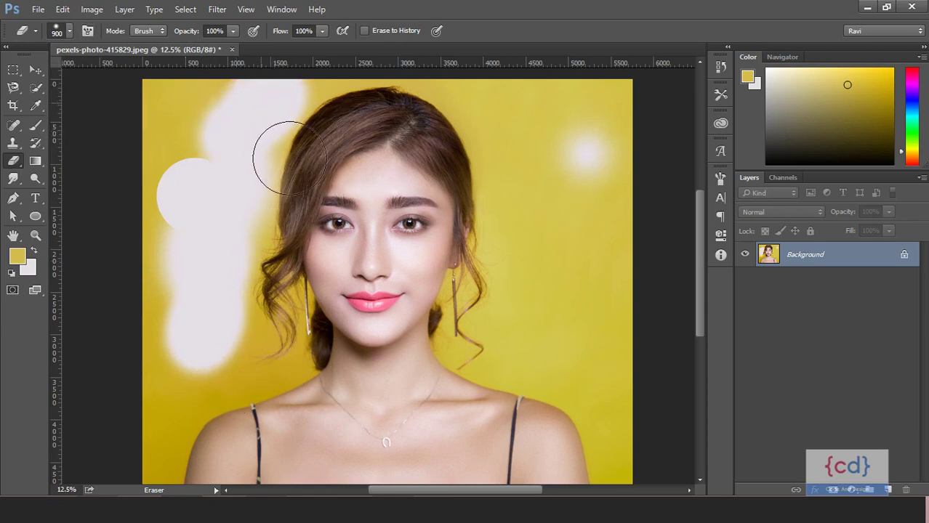
{"action": "mouse_move", "coordinate": [272, 149]}
{"action": "left_mouse_down"}
{"action": "mouse_move", "coordinate": [199, 174]}
{"action": "mouse_move", "coordinate": [234, 233]}
{"action": "mouse_move", "coordinate": [182, 398]}
{"action": "mouse_move", "coordinate": [207, 399]}
{"action": "mouse_move", "coordinate": [160, 498]}
{"action": "left_mouse_up"}
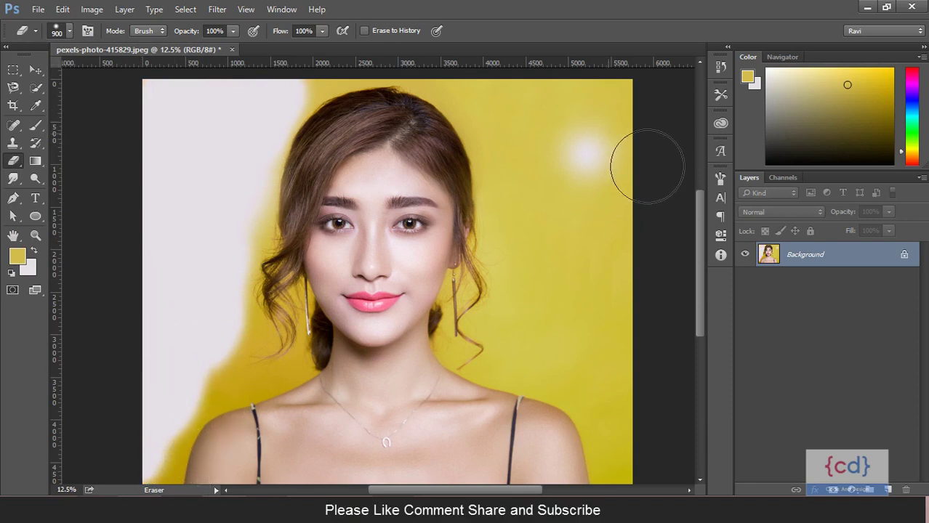
{"action": "mouse_move", "coordinate": [643, 156]}
{"action": "left_mouse_down"}
{"action": "mouse_move", "coordinate": [527, 158]}
{"action": "mouse_move", "coordinate": [543, 135]}
{"action": "mouse_move", "coordinate": [622, 156]}
{"action": "mouse_move", "coordinate": [564, 249]}
{"action": "mouse_move", "coordinate": [554, 201]}
{"action": "left_mouse_up"}
{"action": "mouse_move", "coordinate": [563, 299]}
{"action": "left_mouse_down"}
{"action": "mouse_move", "coordinate": [618, 284]}
{"action": "mouse_move", "coordinate": [568, 357]}
{"action": "mouse_move", "coordinate": [625, 396]}
{"action": "mouse_move", "coordinate": [611, 458]}
{"action": "left_mouse_up"}
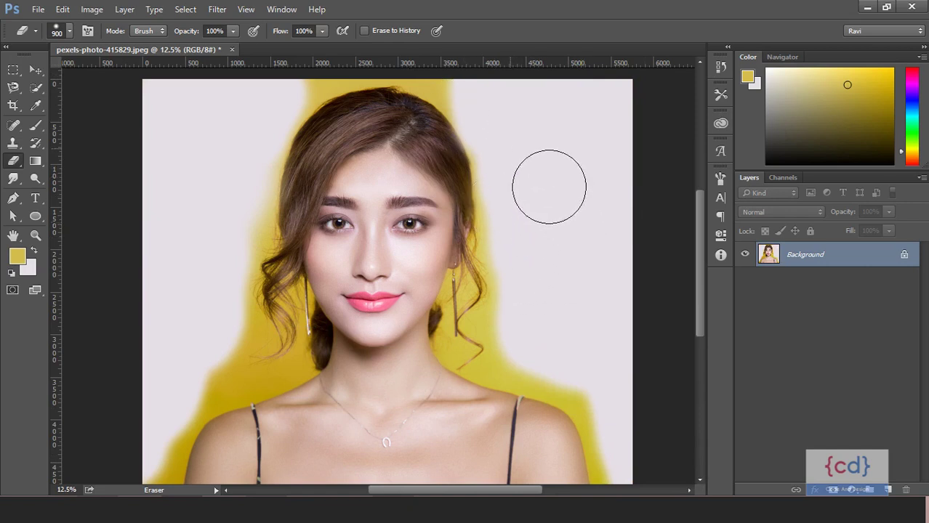
{"action": "mouse_move", "coordinate": [547, 220]}
{"action": "left_mouse_down"}
{"action": "mouse_move", "coordinate": [550, 183]}
{"action": "mouse_move", "coordinate": [554, 319]}
{"action": "mouse_move", "coordinate": [568, 375]}
{"action": "mouse_move", "coordinate": [593, 407]}
{"action": "left_mouse_up"}
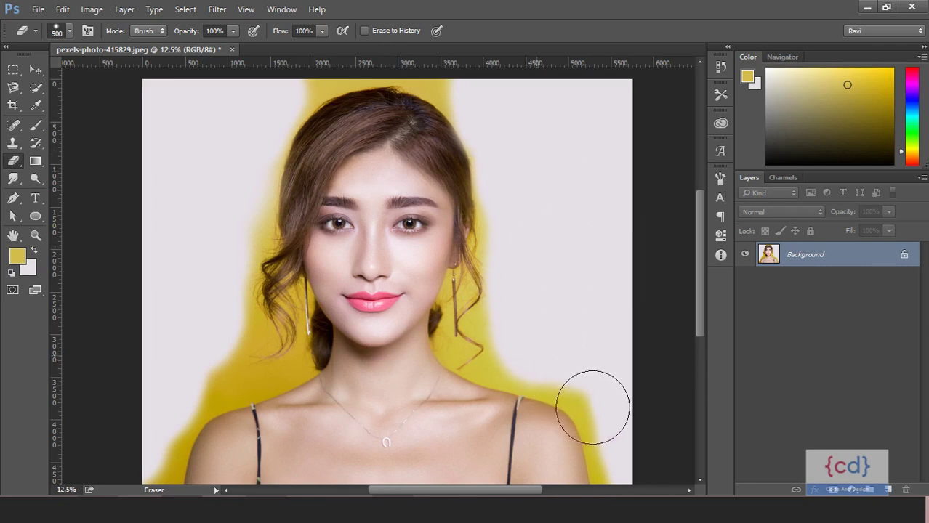
Magic-erase the yellow at upper and lower left, beside the right ear and earring, and around the hair
{"action": "right_click", "coordinate": [14, 165]}
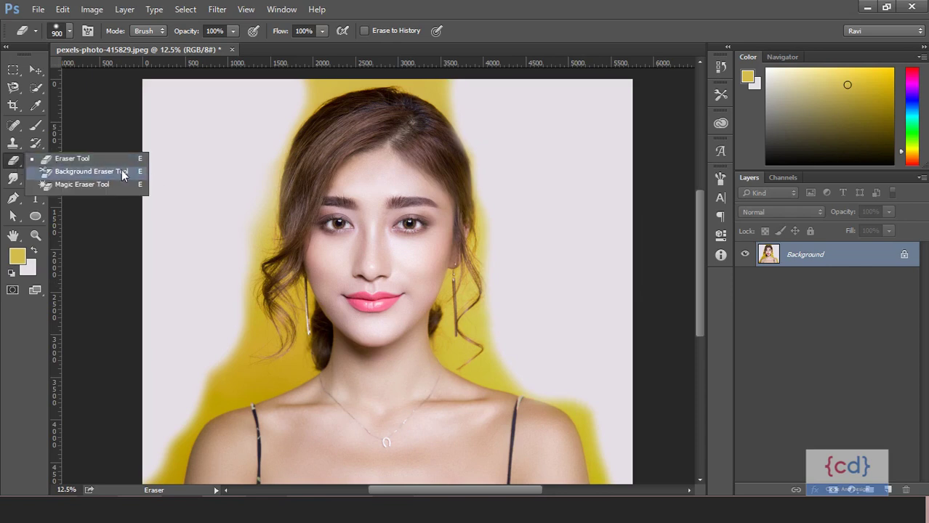
{"action": "left_click", "coordinate": [104, 185]}
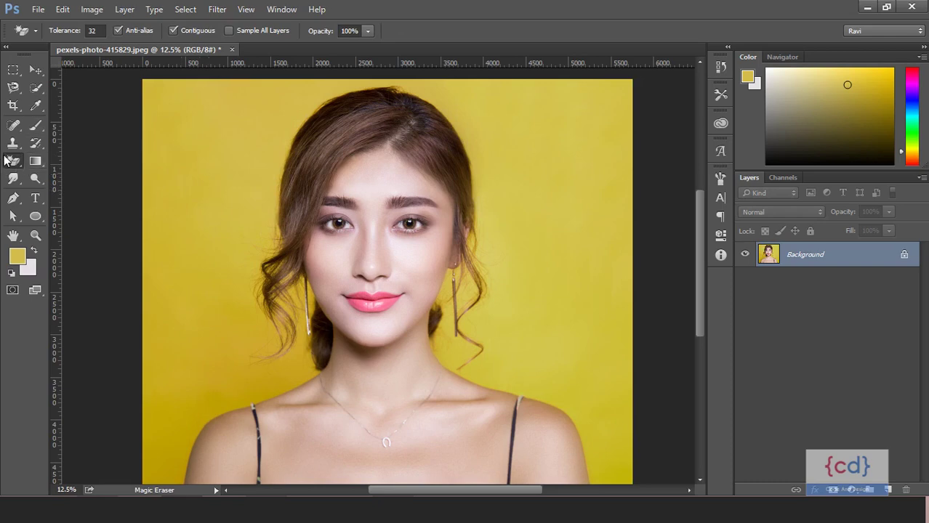
{"action": "left_click", "coordinate": [196, 152]}
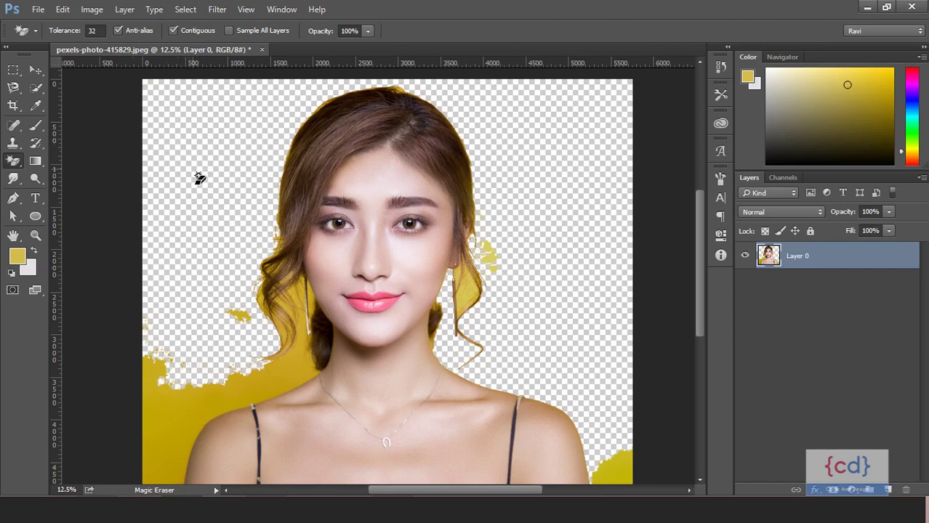
{"action": "left_click", "coordinate": [170, 413]}
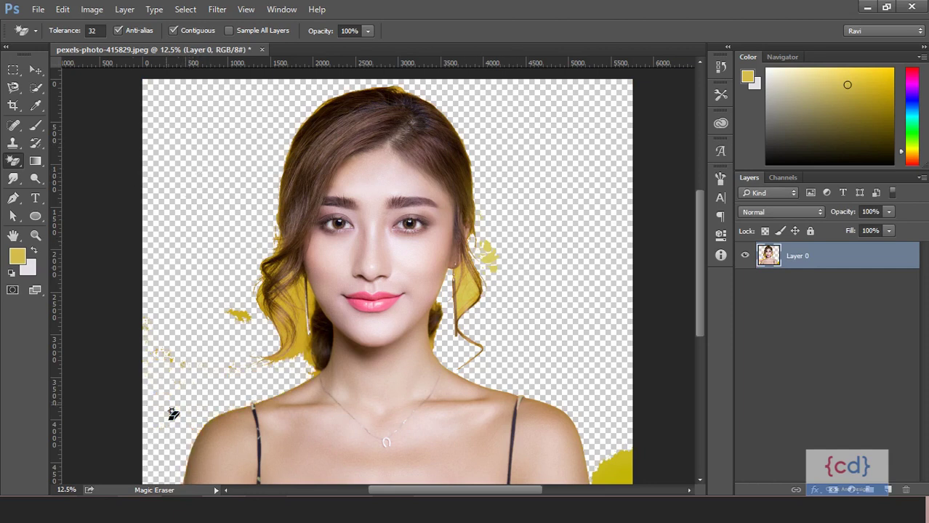
{"action": "left_click", "coordinate": [472, 299]}
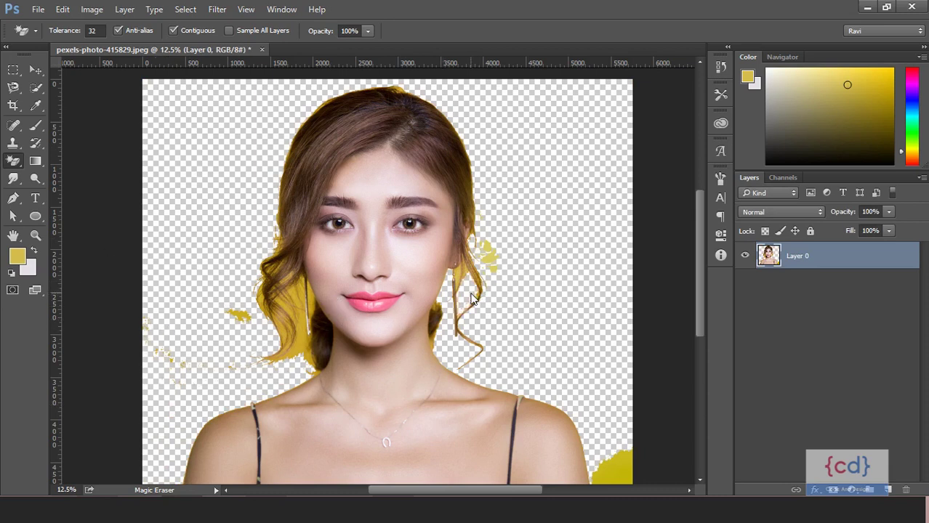
{"action": "left_click", "coordinate": [495, 259]}
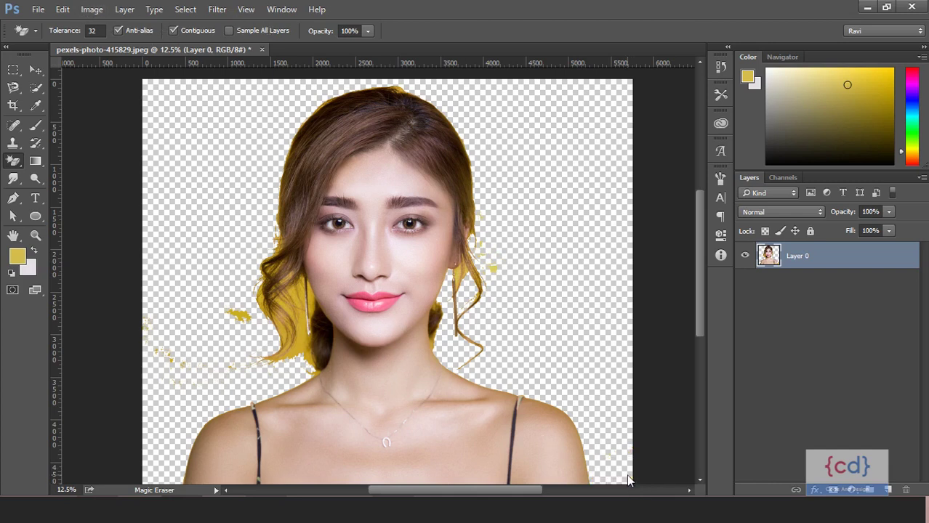
{"action": "left_click", "coordinate": [310, 348]}
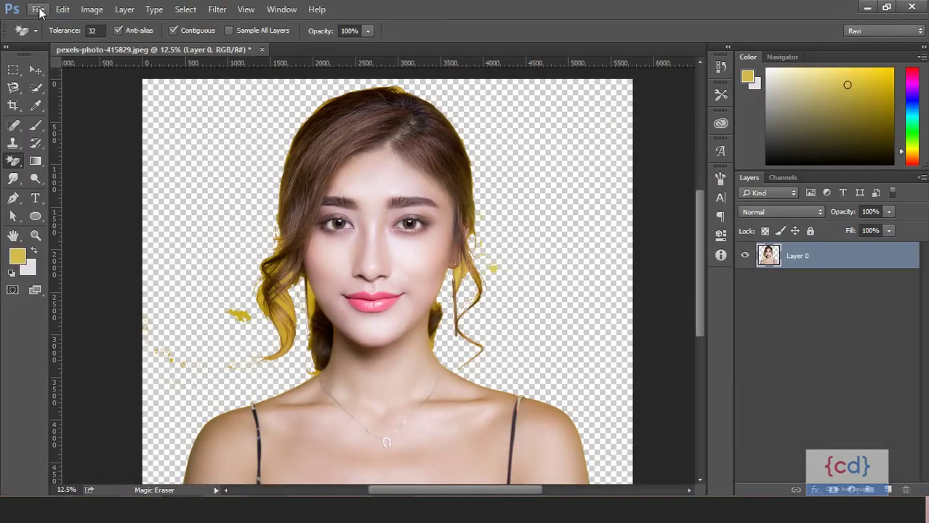
Open the flower photo pexels-photo-68558.jpeg from the File menu
{"action": "left_click", "coordinate": [38, 9]}
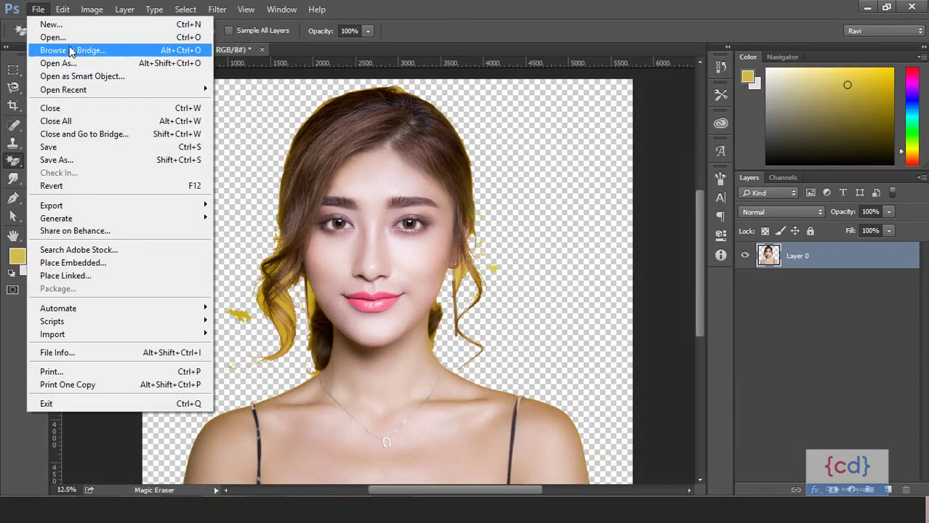
{"action": "left_click", "coordinate": [73, 38]}
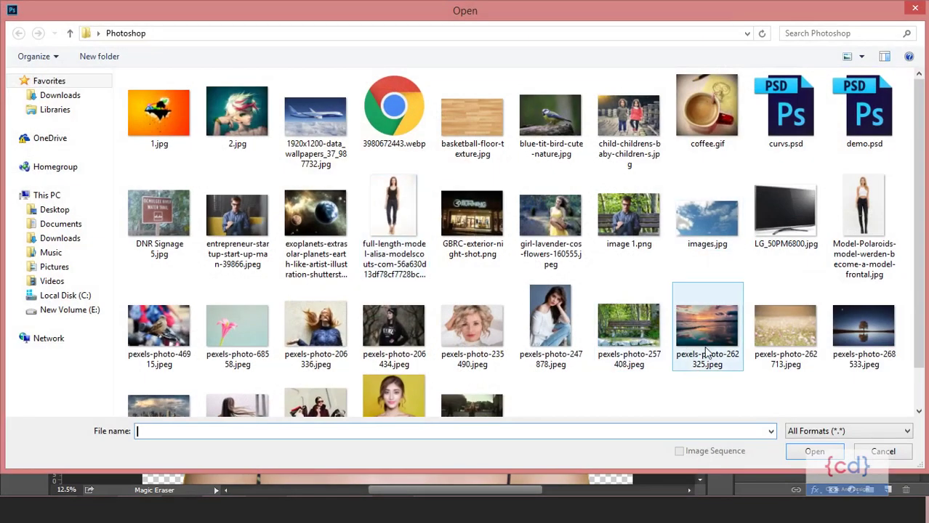
{"action": "double_click", "coordinate": [239, 320]}
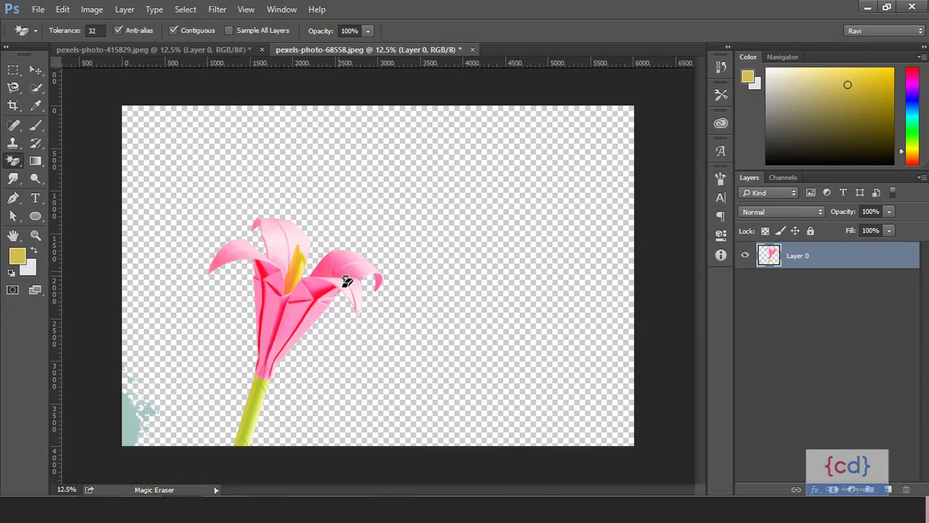
Open girl-lavender-cos-flowers-160555.jpeg as a third document via File > Open
{"action": "left_click", "coordinate": [38, 8]}
{"action": "left_click", "coordinate": [65, 36]}
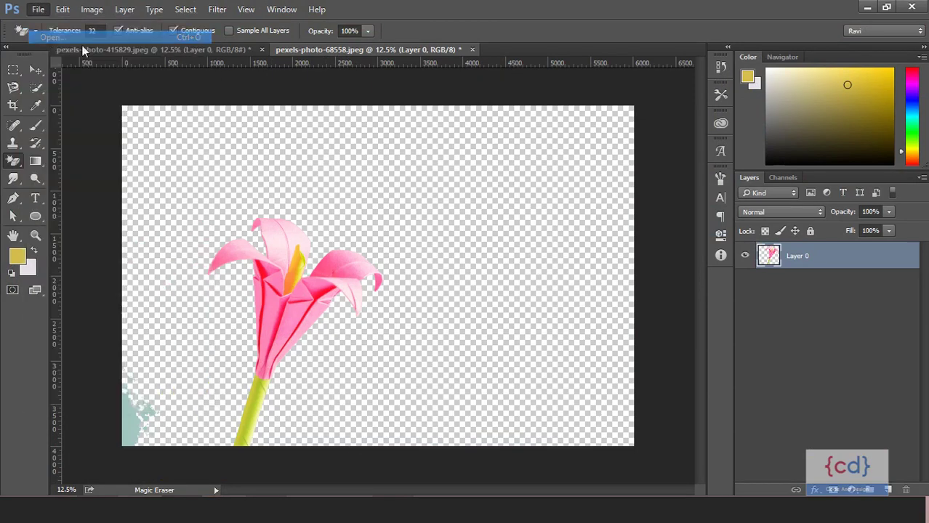
{"action": "double_click", "coordinate": [577, 238]}
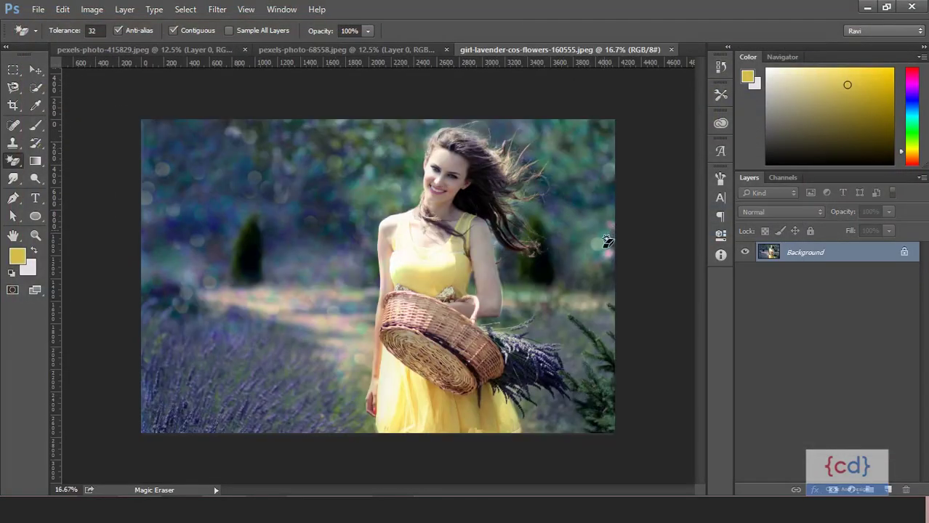
Magic-erase the lavender background near the tree, left, lower left, top right, beside the basket and bottom right
{"action": "left_click", "coordinate": [267, 240]}
{"action": "left_click", "coordinate": [296, 194]}
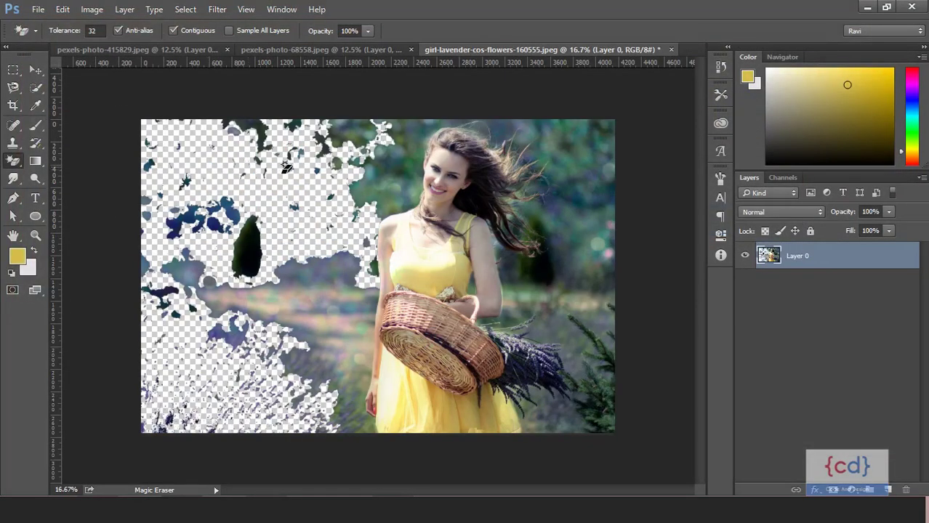
{"action": "left_click", "coordinate": [320, 295]}
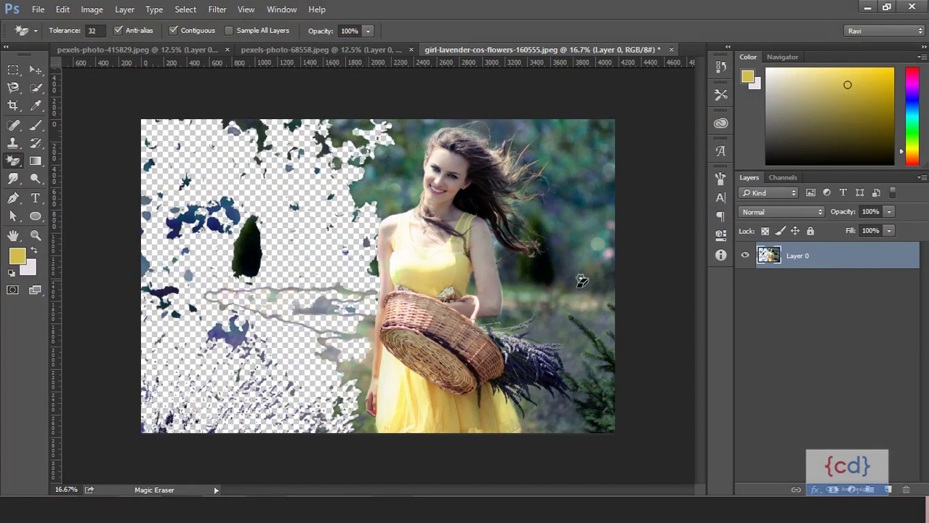
{"action": "left_click", "coordinate": [590, 138]}
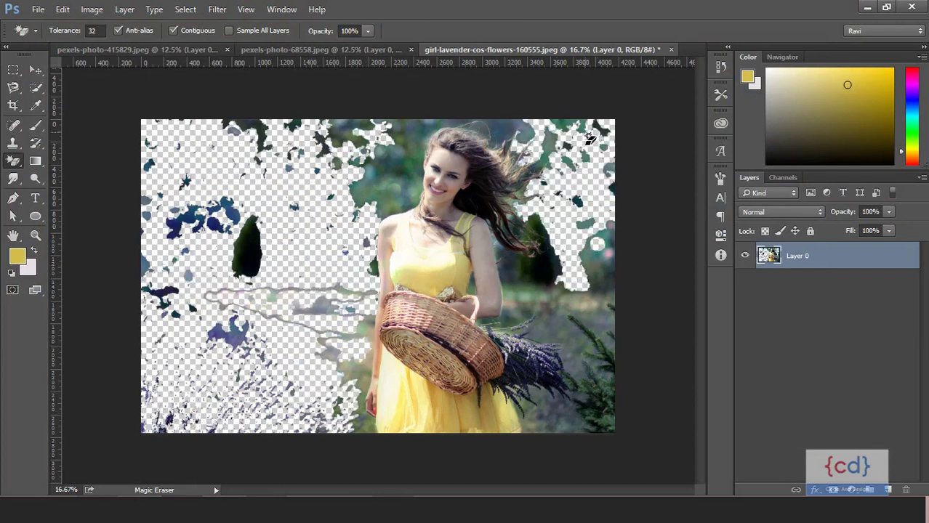
{"action": "left_click", "coordinate": [592, 333]}
{"action": "left_click", "coordinate": [566, 425]}
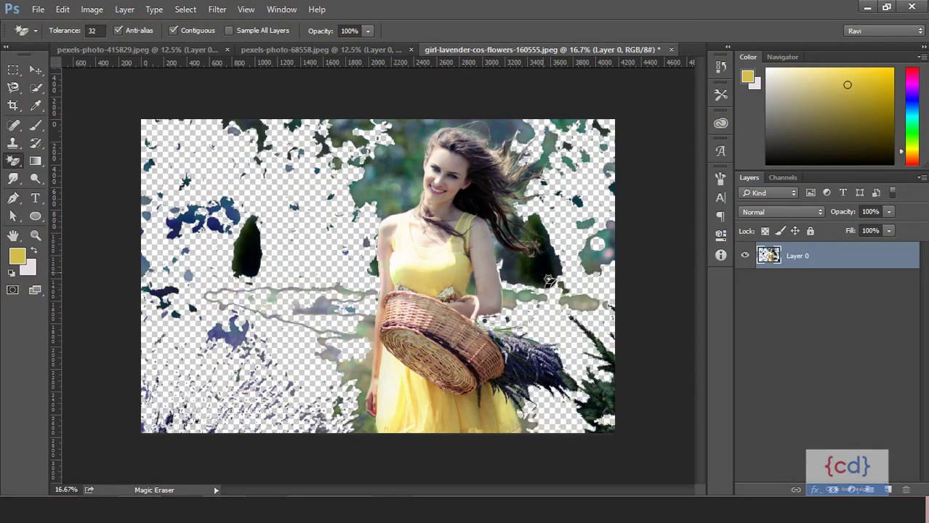
{"action": "right_click", "coordinate": [16, 167]}
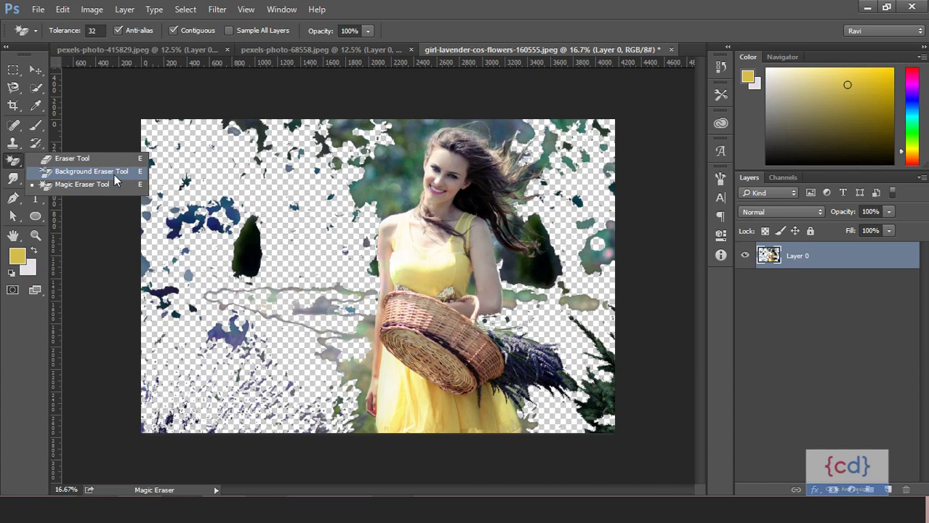
Pick Background Eraser, restore the portrait's yellow background, duplicate it as Background copy, and select the copy
{"action": "left_click", "coordinate": [114, 174]}
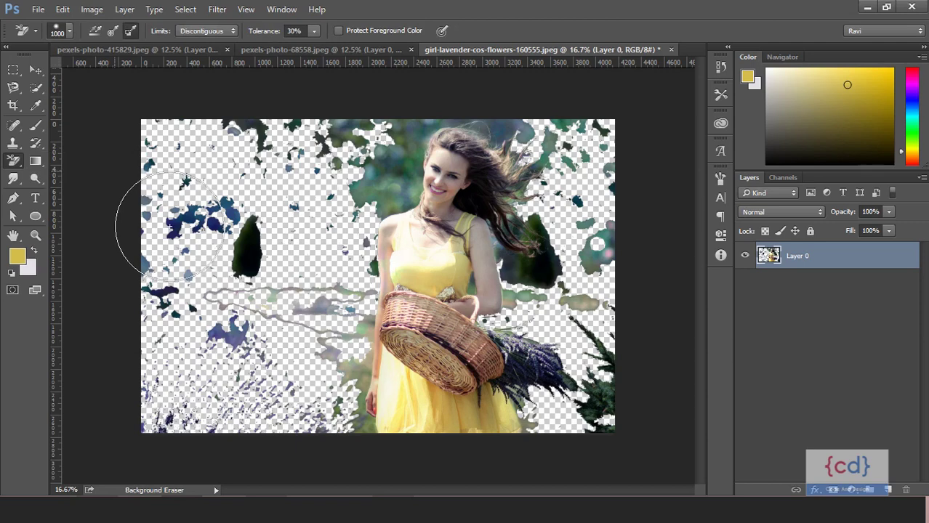
{"action": "left_click", "coordinate": [195, 51]}
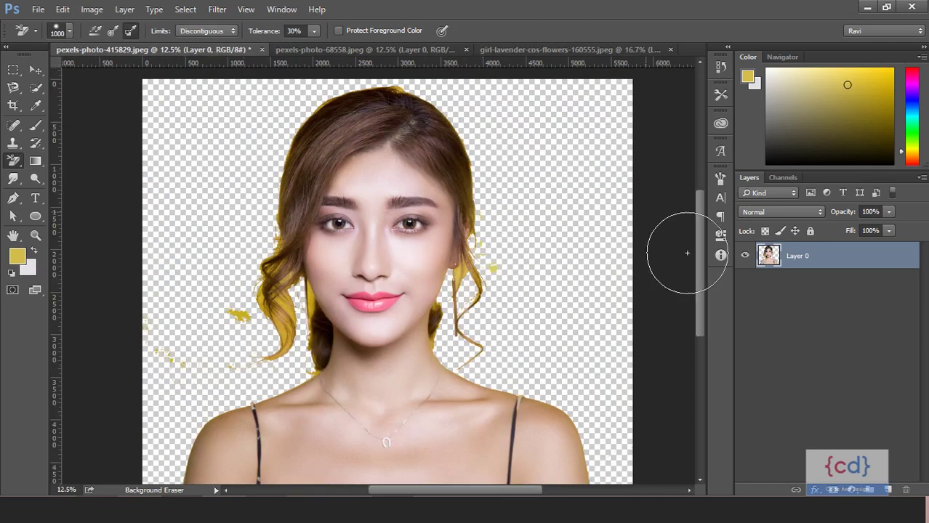
{"action": "key", "text": "ctrl+alt+z"}
{"action": "key", "text": "ctrl+alt+z"}
{"action": "key", "text": "ctrl+alt+z"}
{"action": "key", "text": "ctrl+alt+z"}
{"action": "key", "text": "ctrl+alt+z"}
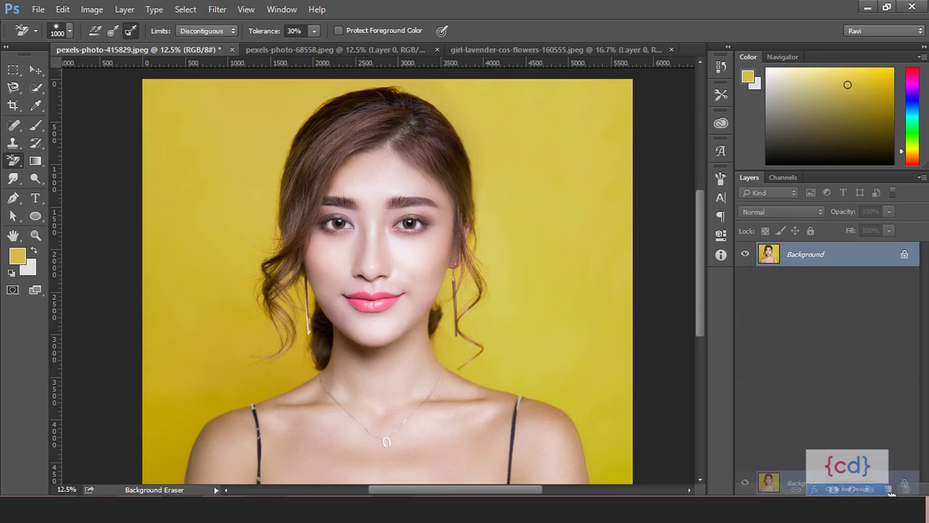
{"action": "left_click_drag", "start_coordinate": [861, 262], "coordinate": [888, 490]}
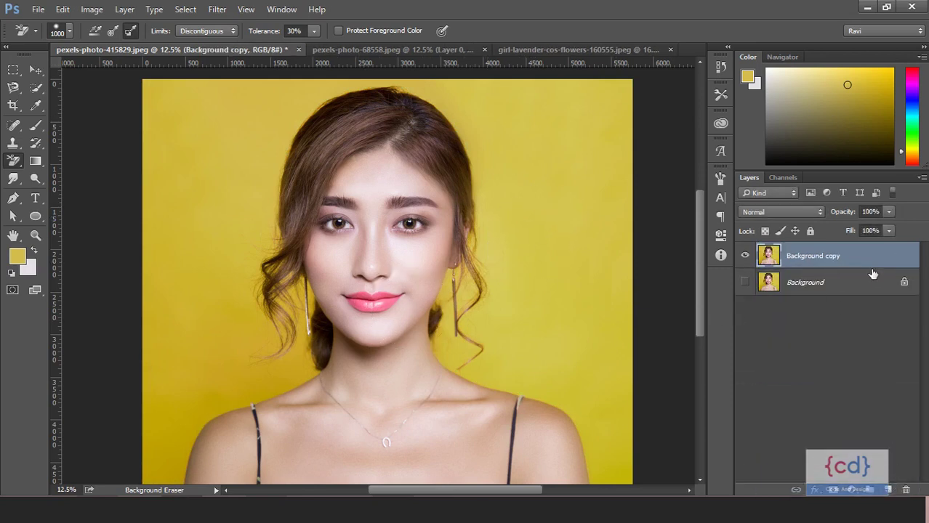
{"action": "left_click", "coordinate": [904, 283]}
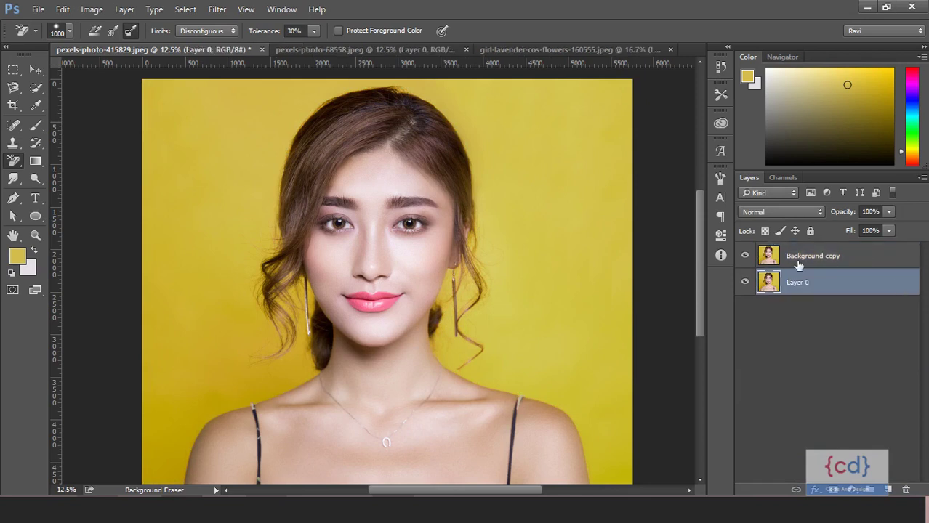
{"action": "left_click", "coordinate": [872, 260]}
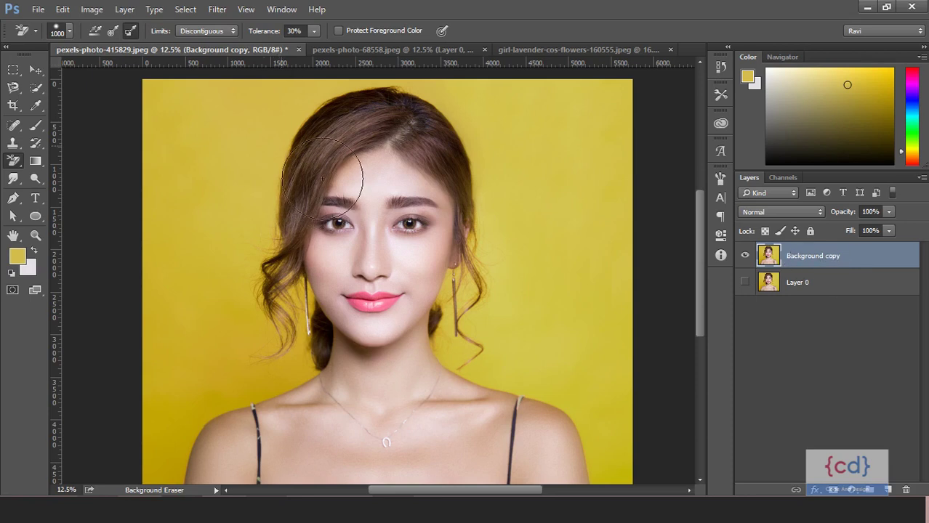
Set the Background Eraser sampling to Continuous and erase the upper-left yellow backdrop
{"action": "right_click", "coordinate": [13, 160]}
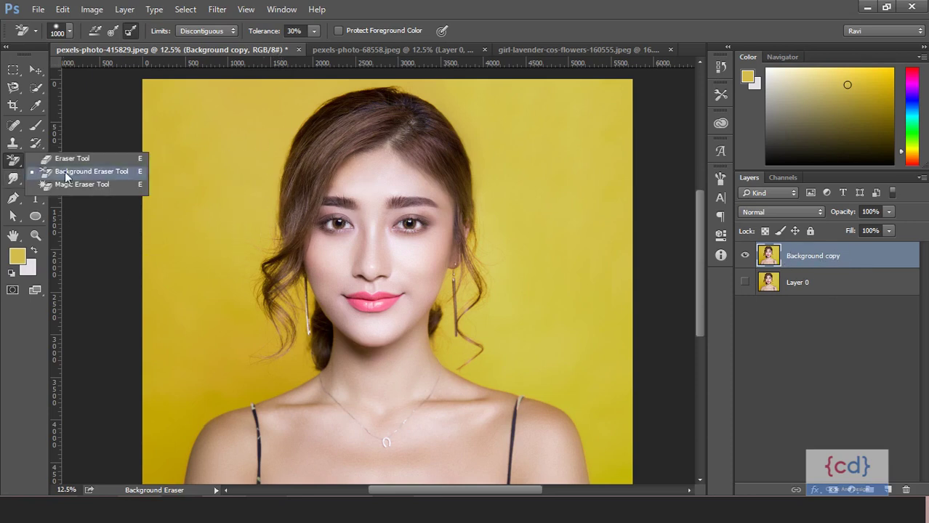
{"action": "left_click", "coordinate": [107, 175]}
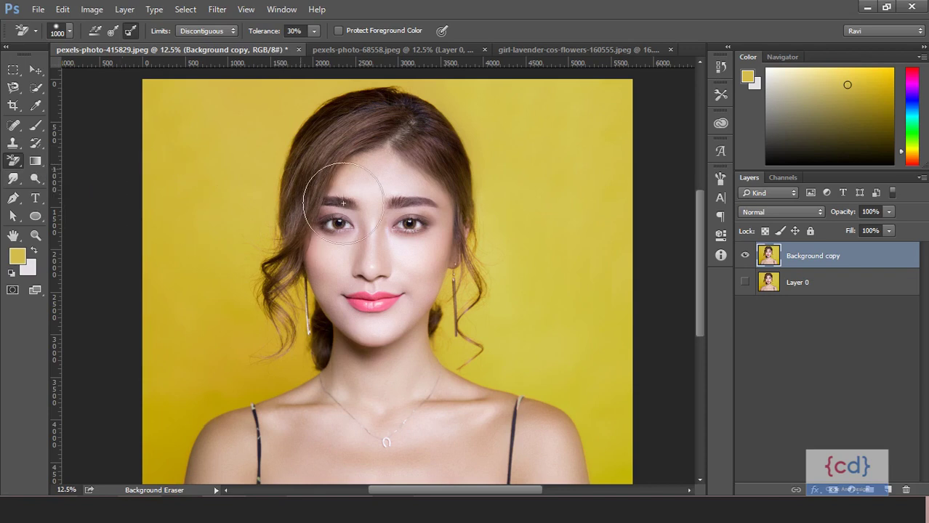
{"action": "left_click", "coordinate": [94, 32]}
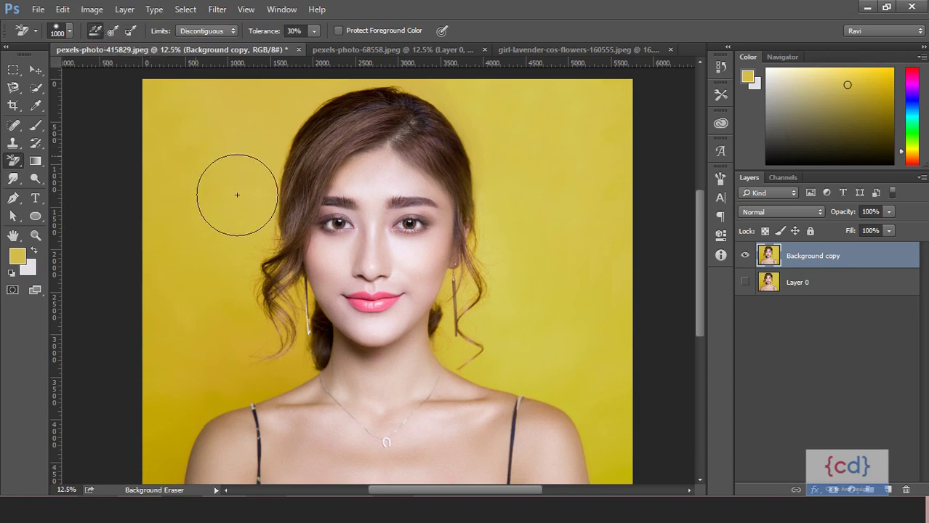
{"action": "mouse_move", "coordinate": [191, 120]}
{"action": "left_mouse_down"}
{"action": "mouse_move", "coordinate": [205, 218]}
{"action": "mouse_move", "coordinate": [208, 187]}
{"action": "mouse_move", "coordinate": [262, 129]}
{"action": "mouse_move", "coordinate": [218, 200]}
{"action": "mouse_move", "coordinate": [212, 292]}
{"action": "left_mouse_up"}
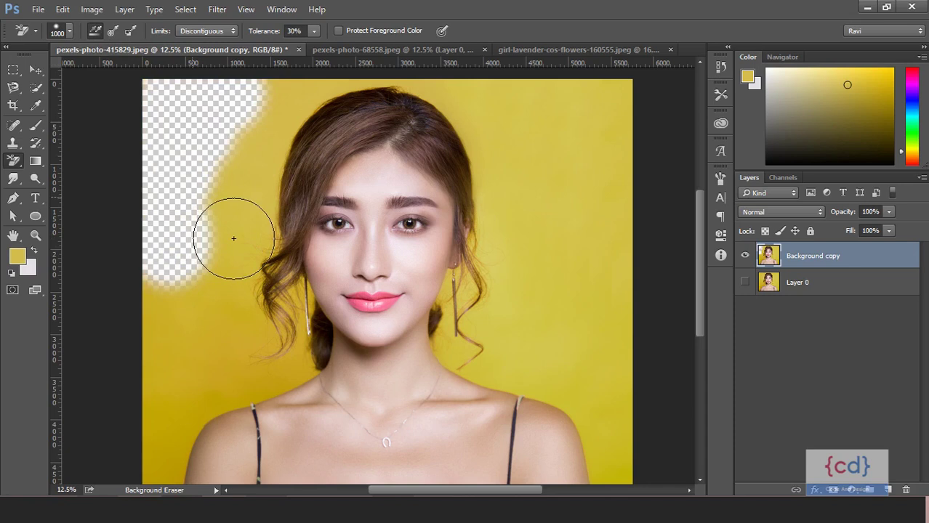
{"action": "scroll", "coordinate": [191, 196], "scroll_direction": "up", "scroll_amount": 2}
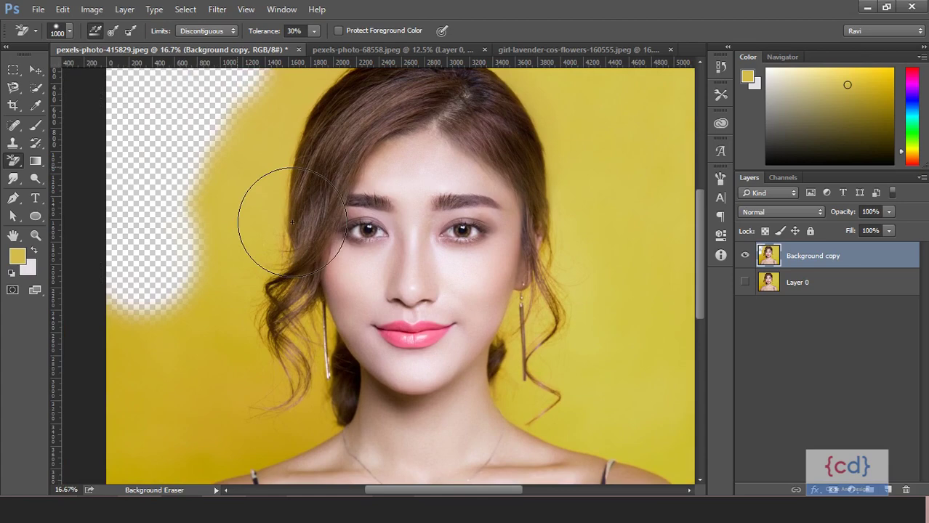
{"action": "scroll", "coordinate": [239, 173], "scroll_direction": "up", "scroll_amount": 1}
Erase patches of yellow background just left of the hair
{"action": "scroll", "coordinate": [246, 173], "scroll_direction": "up", "scroll_amount": 1}
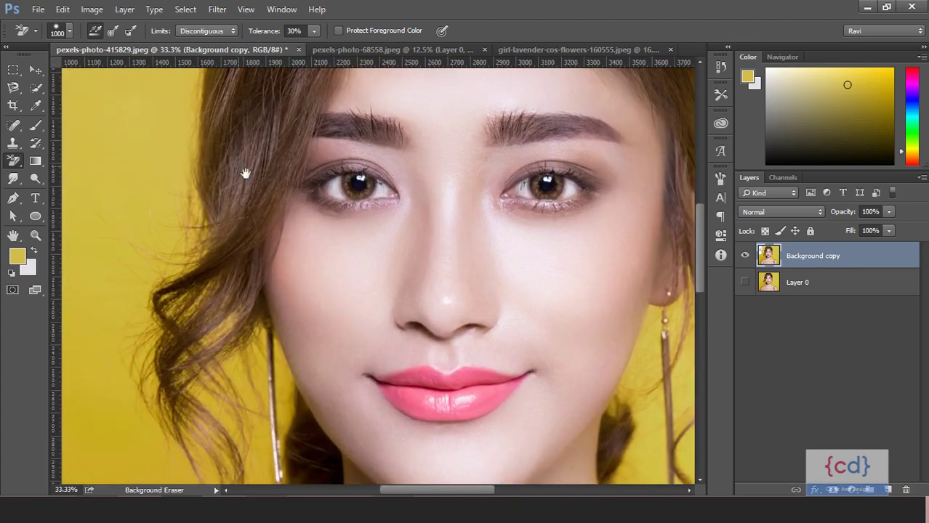
{"action": "left_click_drag", "start_coordinate": [246, 173], "coordinate": [400, 202]}
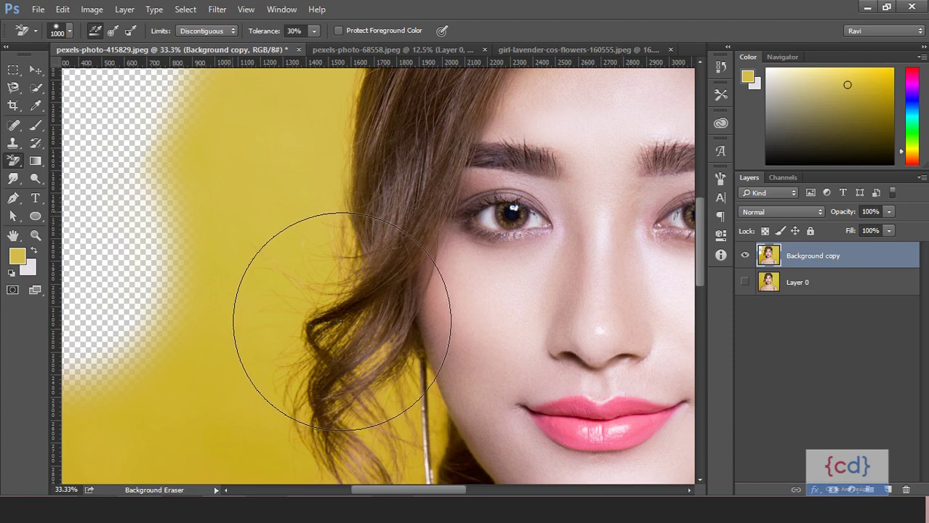
{"action": "left_click", "coordinate": [246, 213]}
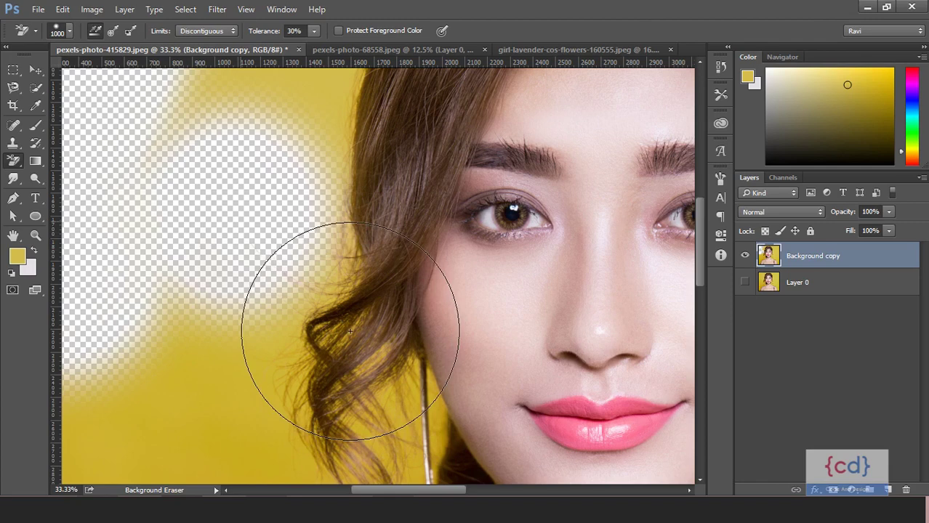
{"action": "left_click_drag", "start_coordinate": [245, 246], "coordinate": [251, 233]}
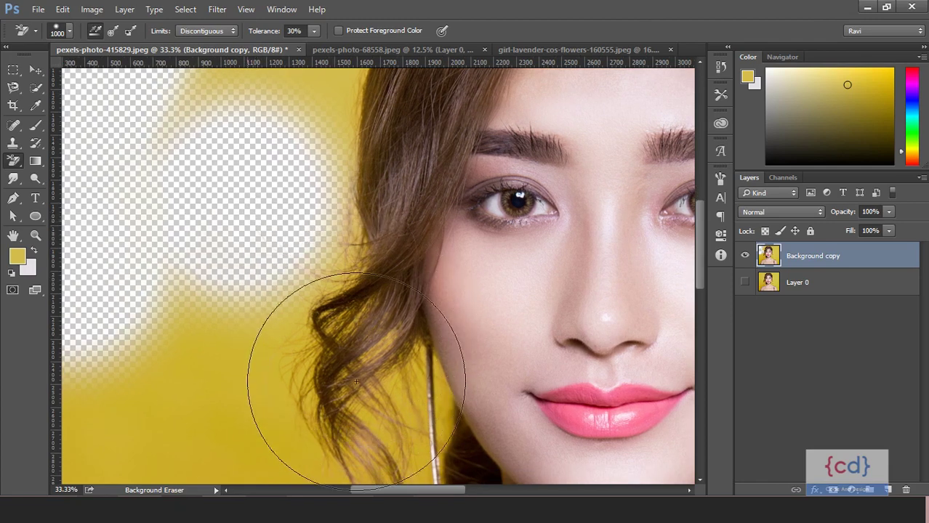
{"action": "mouse_move", "coordinate": [356, 381]}
{"action": "left_mouse_down"}
{"action": "mouse_move", "coordinate": [355, 444]}
{"action": "mouse_move", "coordinate": [383, 386]}
{"action": "left_mouse_up"}
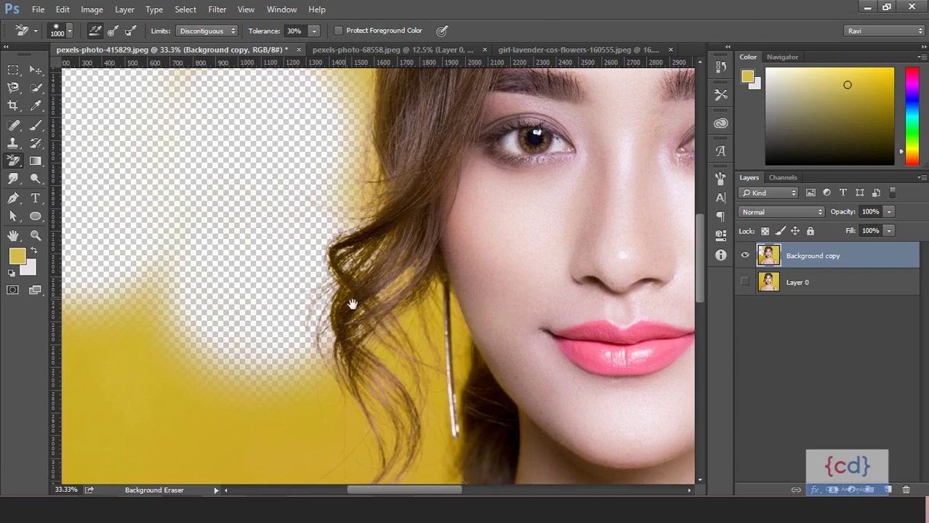
Erase the background around the hair above and left of the earring
{"action": "left_click_drag", "start_coordinate": [353, 306], "coordinate": [321, 290]}
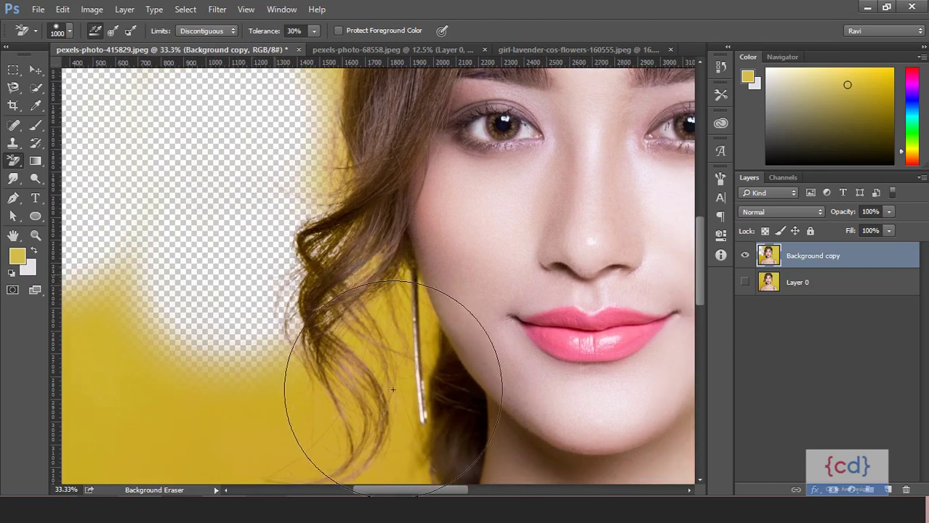
{"action": "left_click_drag", "start_coordinate": [414, 353], "coordinate": [424, 401]}
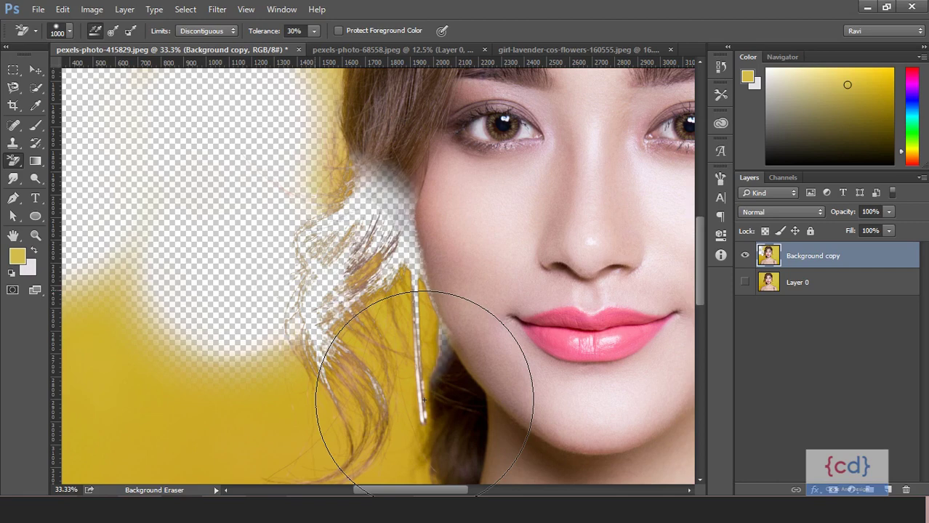
{"action": "left_click_drag", "start_coordinate": [355, 350], "coordinate": [366, 270]}
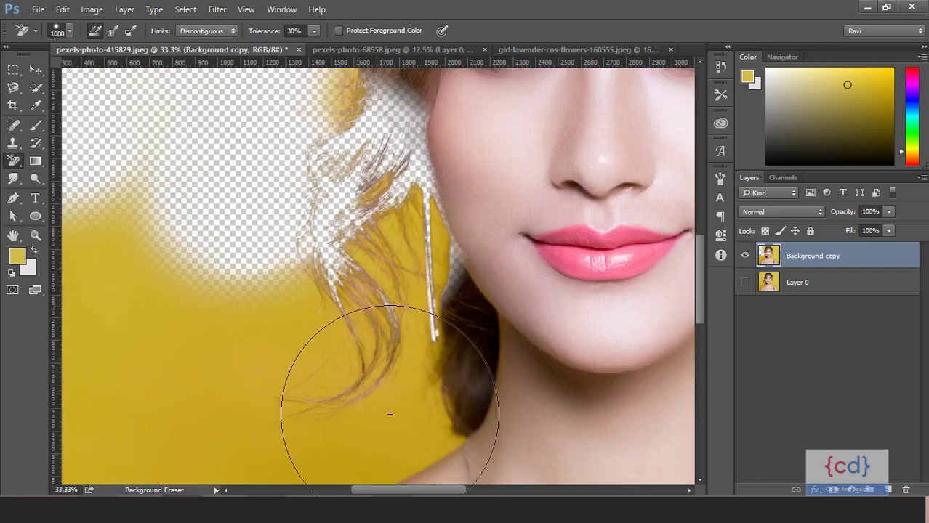
{"action": "left_click_drag", "start_coordinate": [407, 439], "coordinate": [349, 392]}
Erase the lower-left yellow patch and the background around the right earring and curl
{"action": "scroll", "coordinate": [363, 291], "scroll_direction": "up", "scroll_amount": 1}
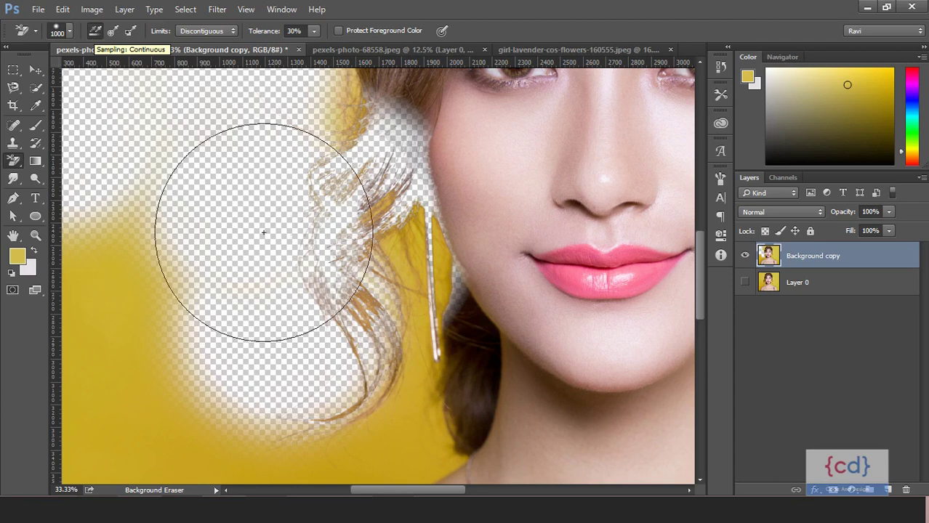
{"action": "left_click", "coordinate": [378, 385]}
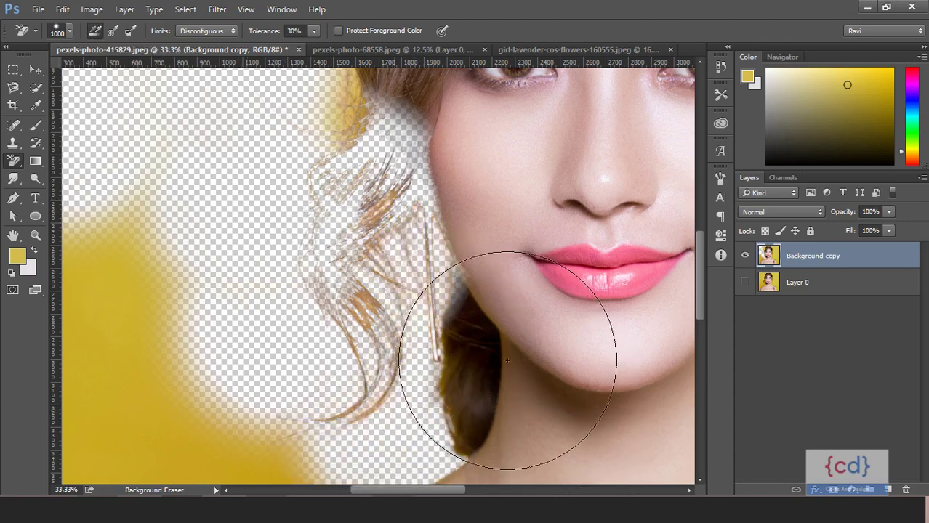
{"action": "left_click_drag", "start_coordinate": [539, 291], "coordinate": [197, 269]}
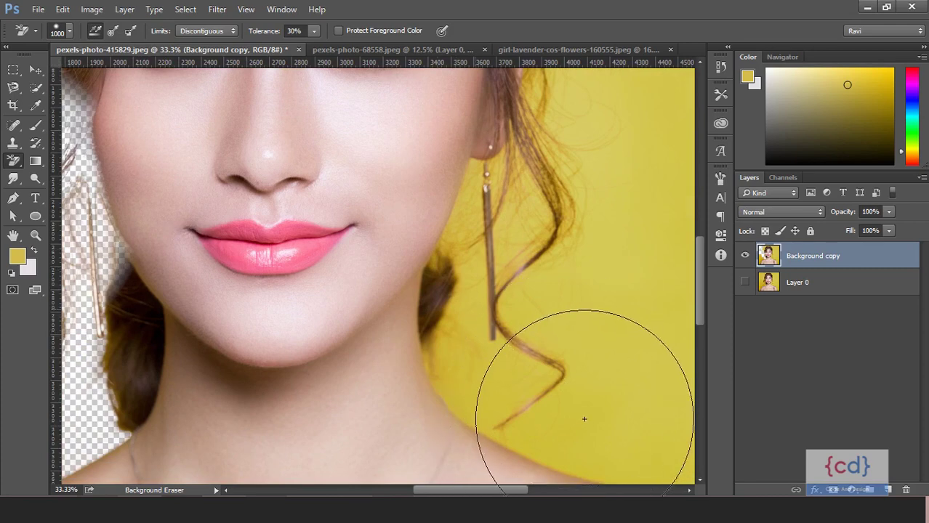
{"action": "left_click_drag", "start_coordinate": [502, 305], "coordinate": [585, 415]}
{"action": "left_click_drag", "start_coordinate": [505, 265], "coordinate": [491, 298]}
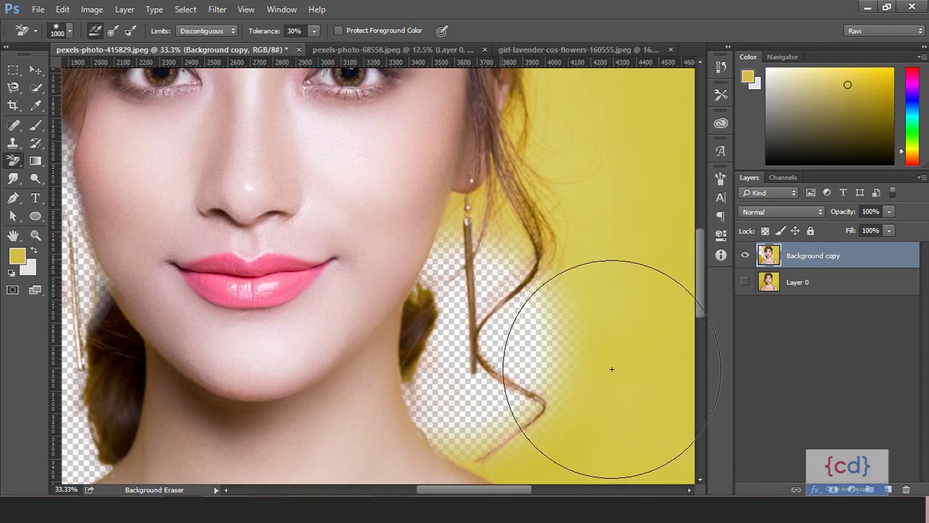
{"action": "left_click_drag", "start_coordinate": [625, 347], "coordinate": [622, 346]}
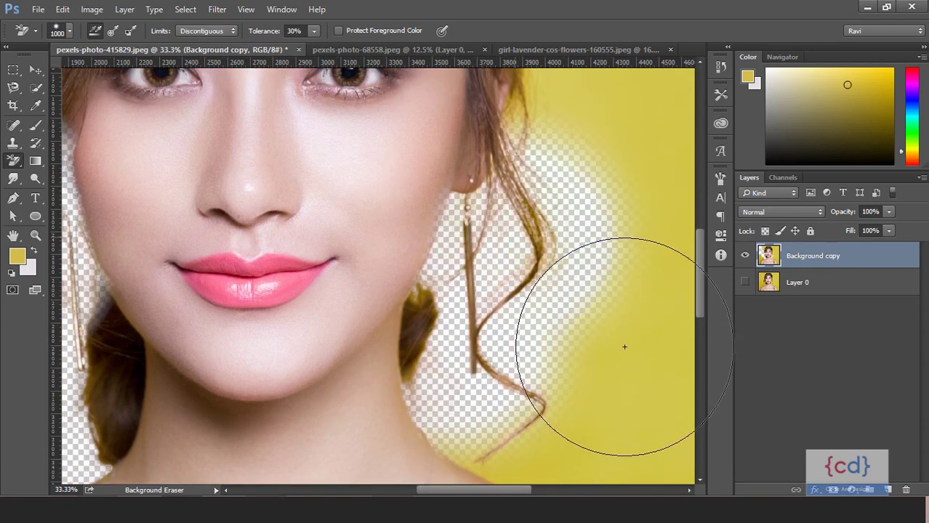
{"action": "left_click_drag", "start_coordinate": [596, 222], "coordinate": [549, 181]}
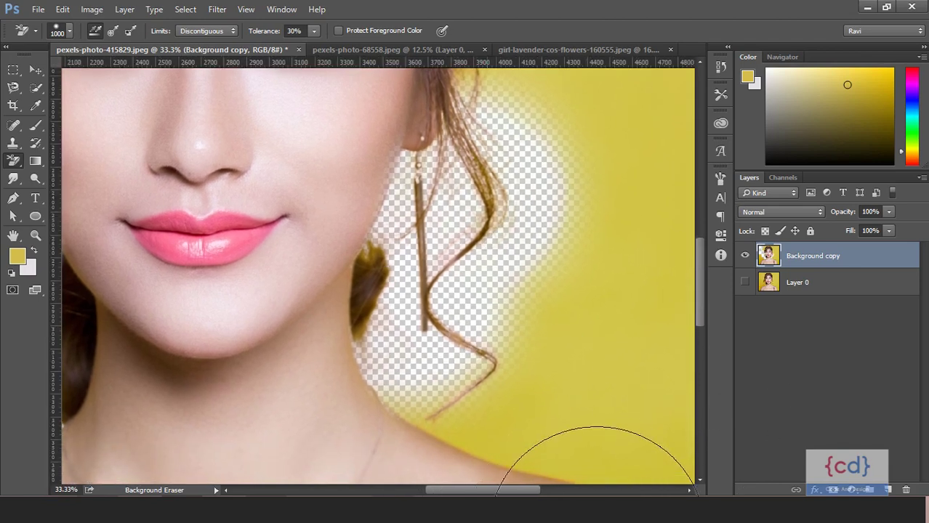
{"action": "left_click_drag", "start_coordinate": [596, 479], "coordinate": [560, 472]}
Zoom out and erase yellow right of the hair and at the upper and lower left
{"action": "left_click_drag", "start_coordinate": [458, 314], "coordinate": [436, 169]}
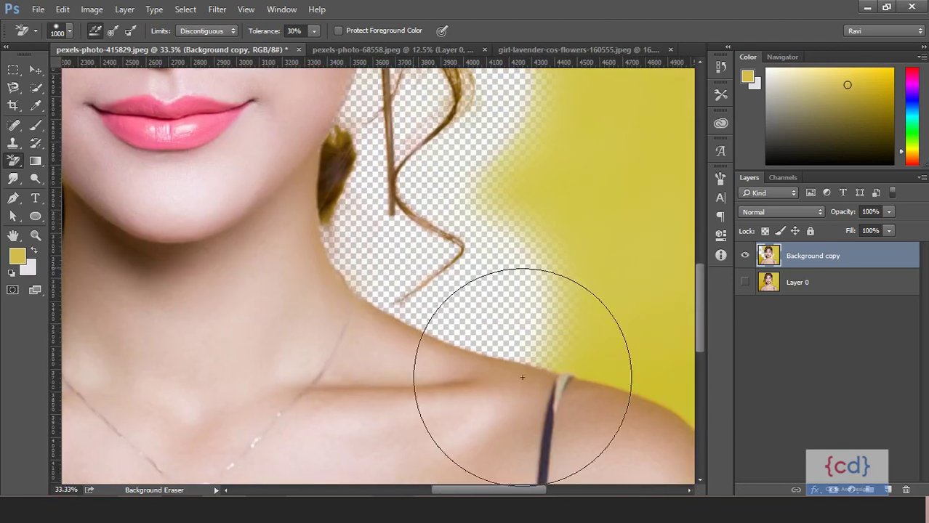
{"action": "key", "text": "ctrl+minus"}
{"action": "left_click_drag", "start_coordinate": [423, 180], "coordinate": [446, 243]}
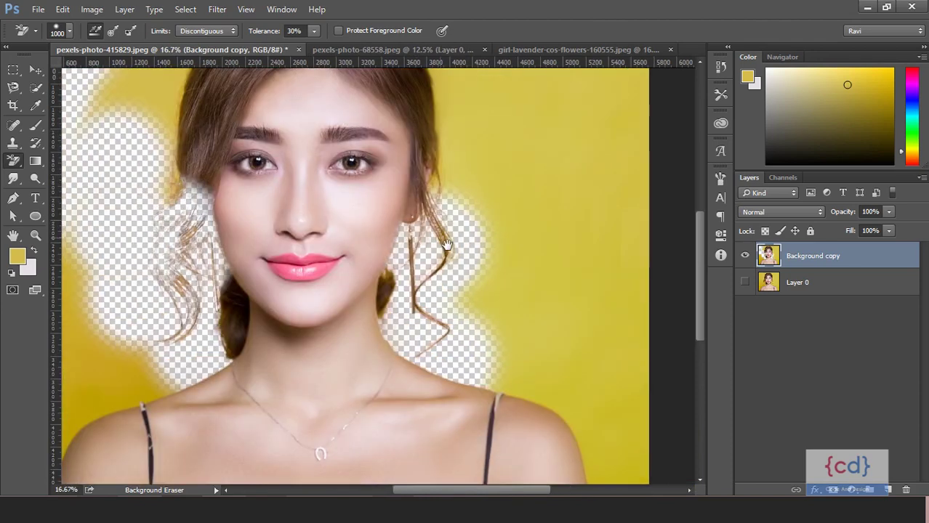
{"action": "mouse_move", "coordinate": [513, 234]}
{"action": "left_mouse_down"}
{"action": "mouse_move", "coordinate": [516, 187]}
{"action": "mouse_move", "coordinate": [514, 284]}
{"action": "mouse_move", "coordinate": [541, 289]}
{"action": "mouse_move", "coordinate": [545, 393]}
{"action": "mouse_move", "coordinate": [586, 248]}
{"action": "mouse_move", "coordinate": [509, 196]}
{"action": "left_mouse_up"}
{"action": "left_click_drag", "start_coordinate": [419, 203], "coordinate": [503, 298]}
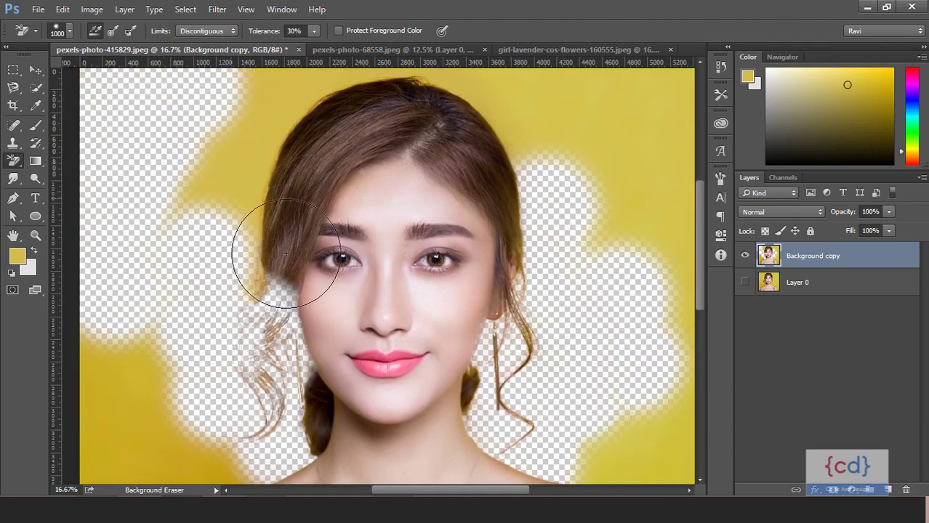
{"action": "mouse_move", "coordinate": [269, 223]}
{"action": "left_mouse_down"}
{"action": "mouse_move", "coordinate": [240, 138]}
{"action": "mouse_move", "coordinate": [291, 120]}
{"action": "left_mouse_up"}
{"action": "mouse_move", "coordinate": [240, 216]}
{"action": "left_mouse_down"}
{"action": "mouse_move", "coordinate": [228, 270]}
{"action": "mouse_move", "coordinate": [249, 332]}
{"action": "mouse_move", "coordinate": [197, 415]}
{"action": "mouse_move", "coordinate": [167, 408]}
{"action": "left_mouse_up"}
{"action": "left_click_drag", "start_coordinate": [352, 340], "coordinate": [385, 335]}
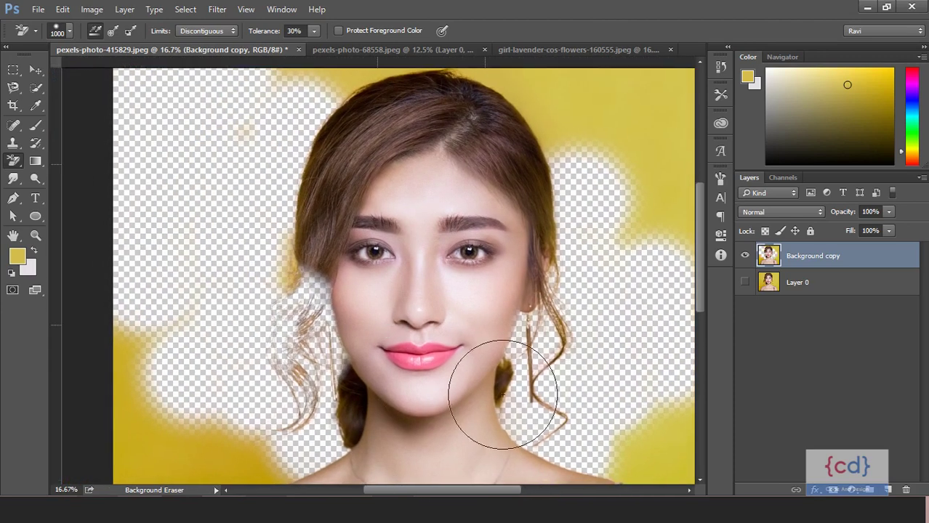
Undo the last four eraser strokes on the right side with Ctrl+Alt+Z
{"action": "key", "text": "ctrl+alt+z"}
{"action": "key", "text": "ctrl+alt+z"}
{"action": "key", "text": "ctrl+alt+z"}
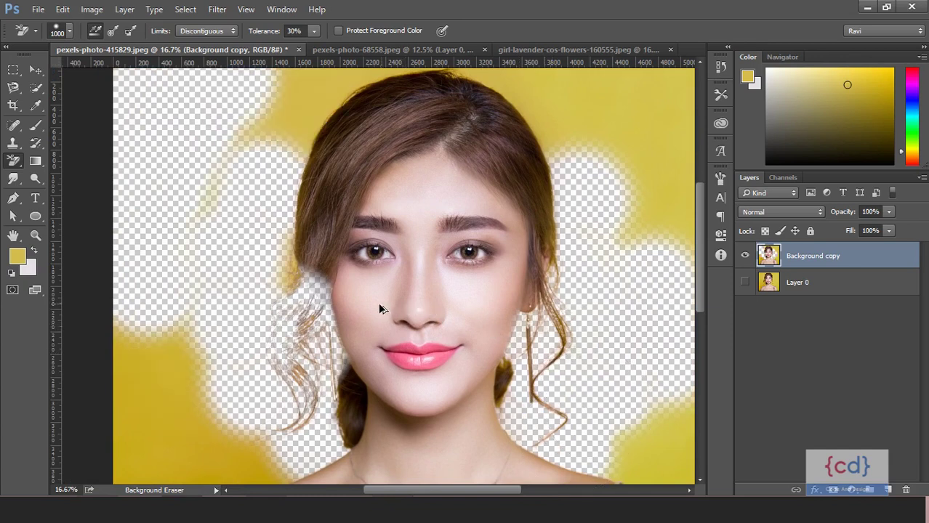
{"action": "key", "text": "ctrl+alt+z"}
{"action": "key", "text": "ctrl+alt+z"}
{"action": "key", "text": "ctrl+alt+z"}
{"action": "key", "text": "ctrl+alt+z"}
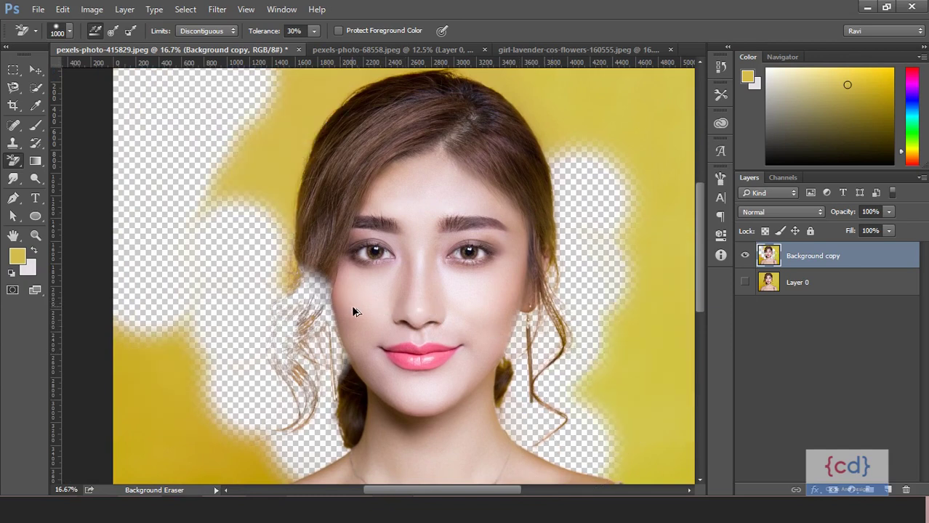
{"action": "key", "text": "ctrl+alt+z"}
{"action": "key", "text": "ctrl+alt+z"}
{"action": "key", "text": "ctrl+alt+z"}
{"action": "key", "text": "ctrl+alt+z"}
{"action": "key", "text": "ctrl+alt+z"}
{"action": "key", "text": "ctrl+alt+z"}
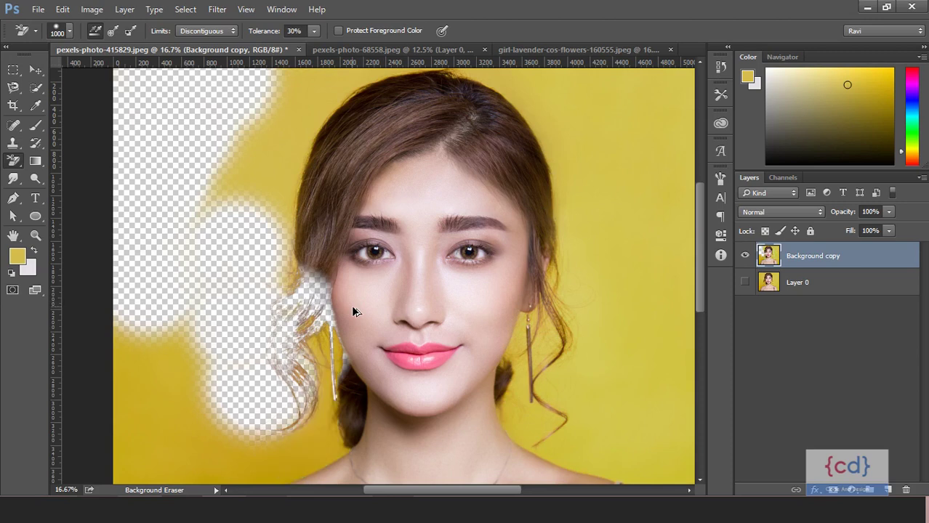
{"action": "key", "text": "ctrl+alt+z"}
{"action": "key", "text": "ctrl+alt+z"}
{"action": "key", "text": "ctrl+alt+z"}
{"action": "key", "text": "ctrl+alt+z"}
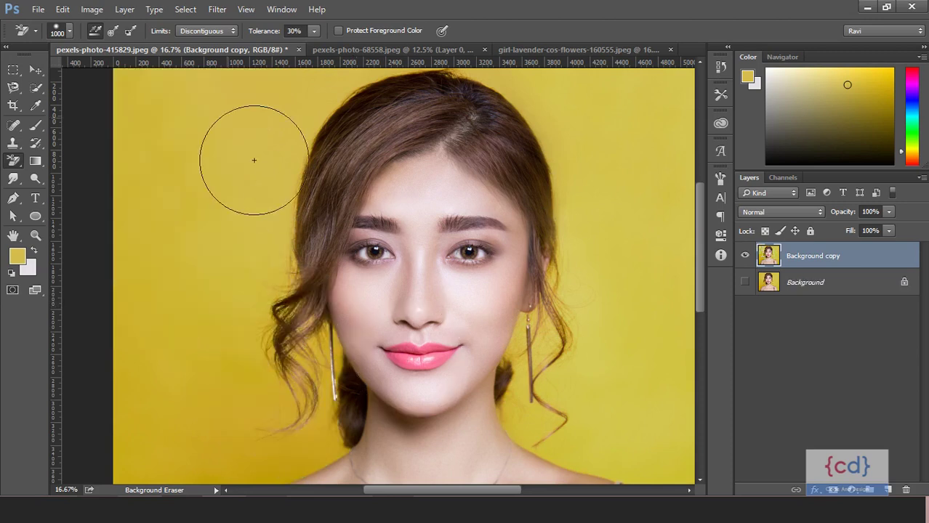
Set the Background Eraser Sampling option to Once
{"action": "left_click", "coordinate": [112, 32]}
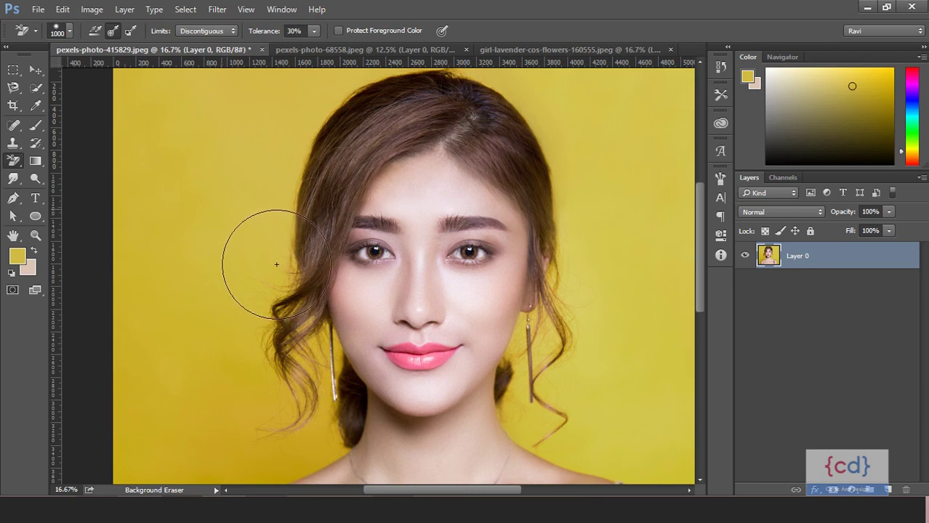
Make the backdrop yellow the foreground colour and erase soft patches down the left background
{"action": "left_click", "coordinate": [35, 250]}
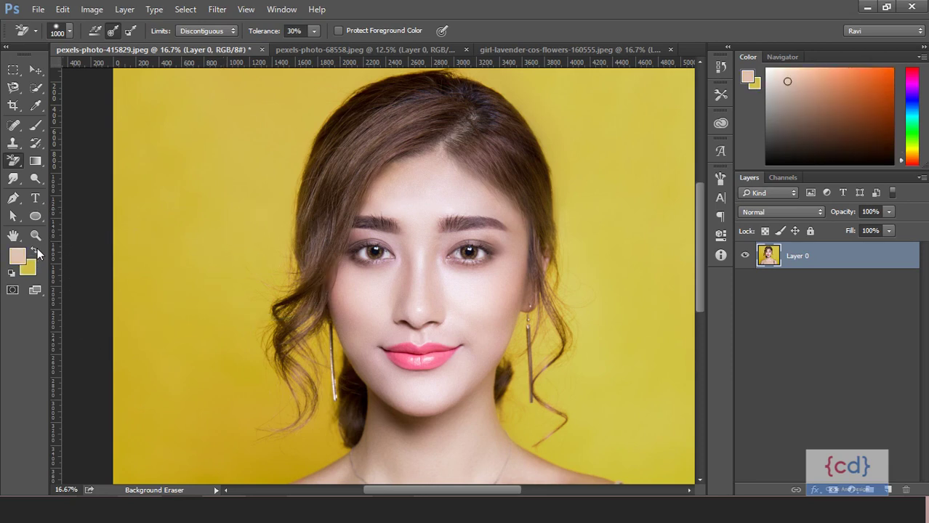
{"action": "left_click", "coordinate": [221, 221], "text": "alt"}
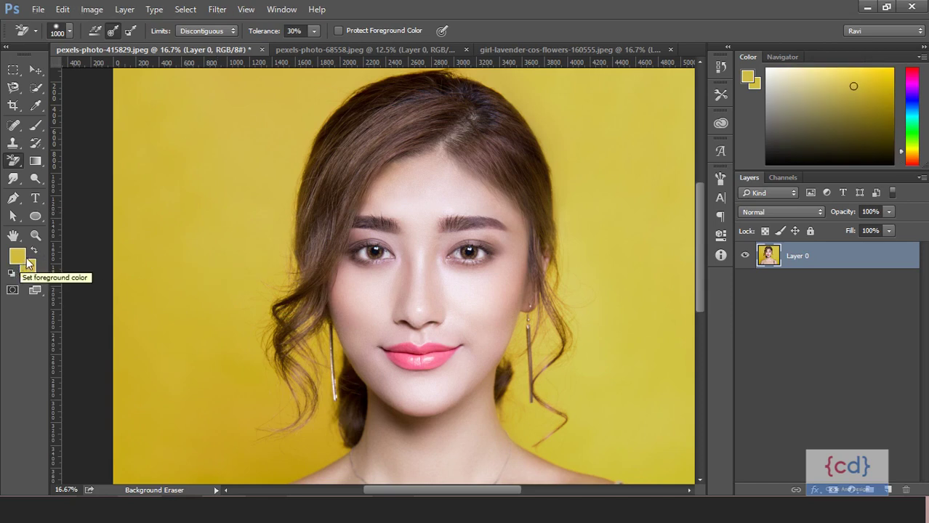
{"action": "left_click", "coordinate": [236, 240]}
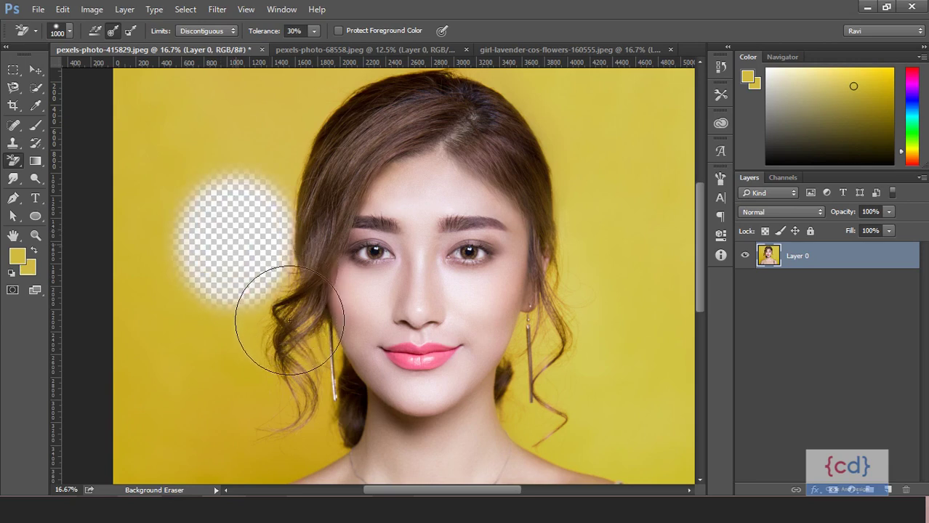
{"action": "mouse_move", "coordinate": [289, 320]}
{"action": "left_mouse_down"}
{"action": "mouse_move", "coordinate": [328, 462]}
{"action": "mouse_move", "coordinate": [371, 408]}
{"action": "left_mouse_up"}
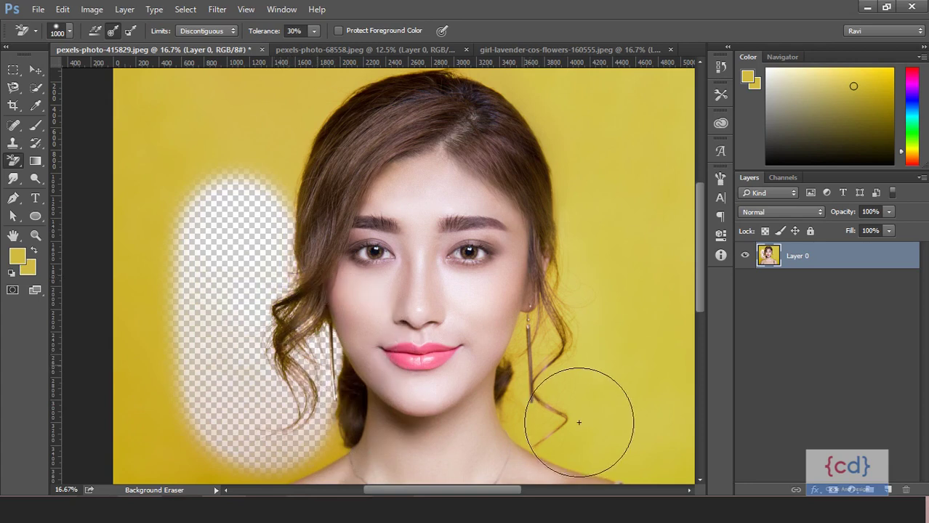
Erase the background right of the curl, cheek and shoulder, then undo the final stroke
{"action": "left_click_drag", "start_coordinate": [579, 422], "coordinate": [640, 434]}
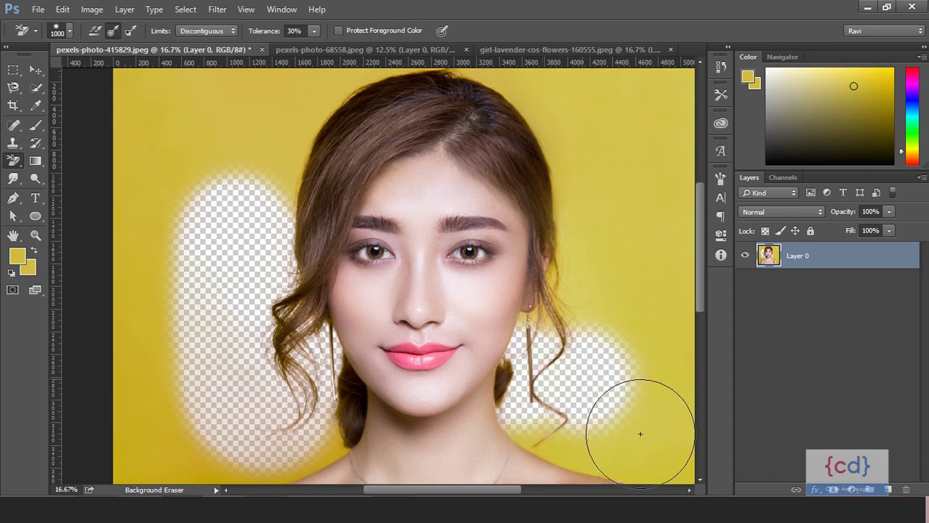
{"action": "mouse_move", "coordinate": [651, 369]}
{"action": "left_mouse_down"}
{"action": "mouse_move", "coordinate": [622, 321]}
{"action": "mouse_move", "coordinate": [618, 280]}
{"action": "mouse_move", "coordinate": [630, 247]}
{"action": "mouse_move", "coordinate": [589, 156]}
{"action": "left_mouse_up"}
{"action": "mouse_move", "coordinate": [600, 456]}
{"action": "left_mouse_down"}
{"action": "mouse_move", "coordinate": [570, 466]}
{"action": "mouse_move", "coordinate": [580, 484]}
{"action": "left_mouse_up"}
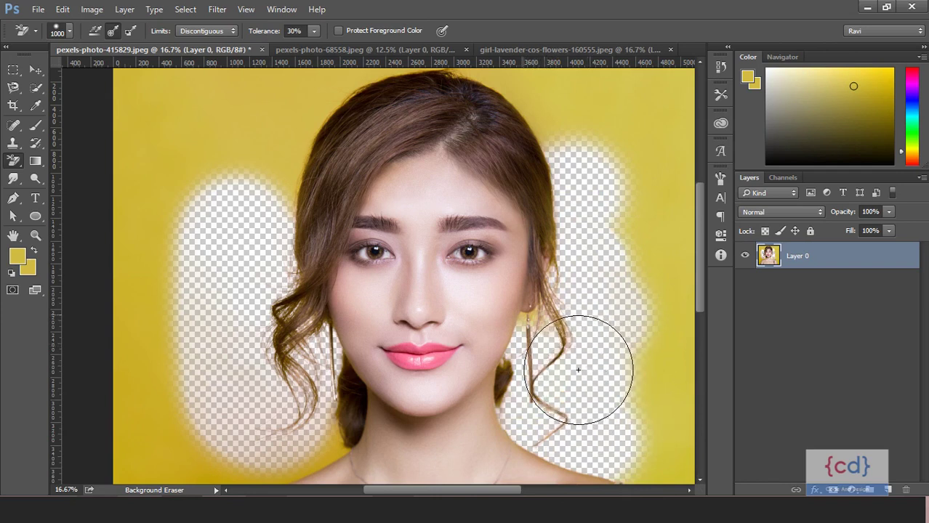
{"action": "left_click_drag", "start_coordinate": [578, 370], "coordinate": [581, 357]}
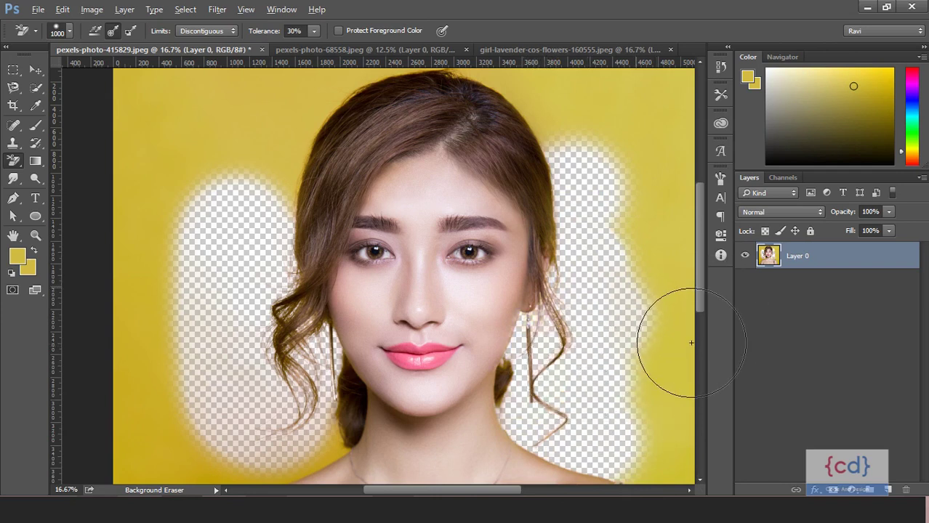
{"action": "key", "text": "ctrl+z"}
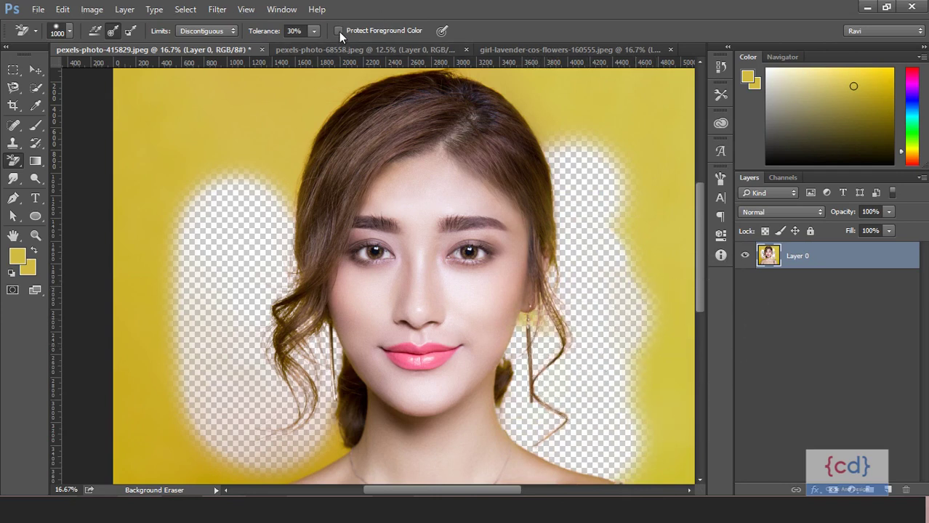
Turn on Protect Foreground Color and erase yellow around the earring and upper hair
{"action": "left_click", "coordinate": [339, 31]}
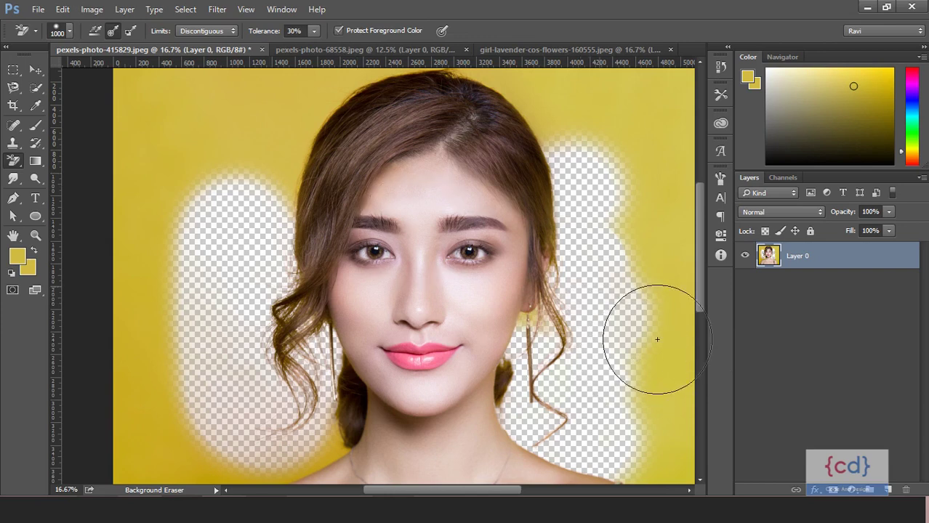
{"action": "left_click", "coordinate": [567, 365]}
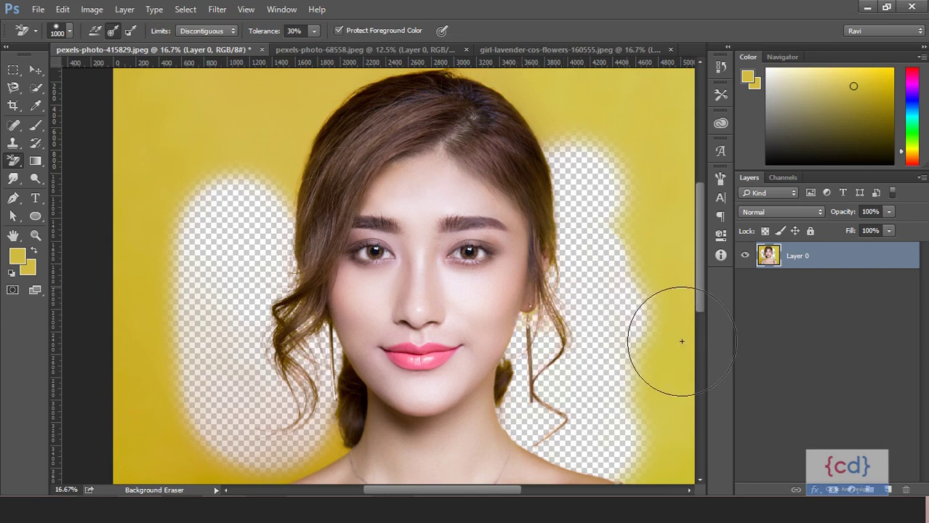
{"action": "mouse_move", "coordinate": [602, 168]}
{"action": "left_mouse_down"}
{"action": "mouse_move", "coordinate": [622, 214]}
{"action": "mouse_move", "coordinate": [684, 249]}
{"action": "mouse_move", "coordinate": [655, 218]}
{"action": "left_mouse_up"}
{"action": "mouse_move", "coordinate": [317, 140]}
{"action": "left_mouse_down"}
{"action": "mouse_move", "coordinate": [262, 123]}
{"action": "mouse_move", "coordinate": [283, 211]}
{"action": "left_mouse_up"}
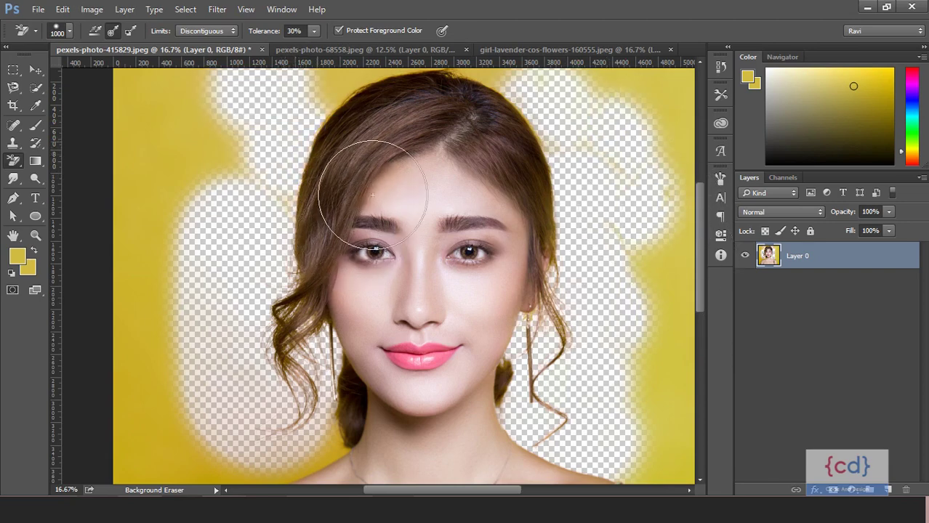
{"action": "scroll", "coordinate": [386, 158], "scroll_direction": "up", "scroll_amount": 3}
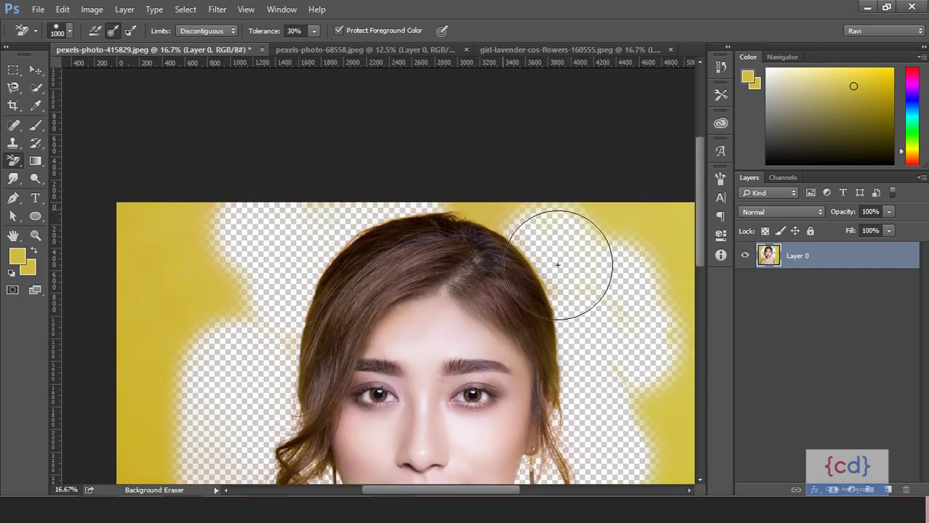
{"action": "left_click_drag", "start_coordinate": [556, 263], "coordinate": [528, 270]}
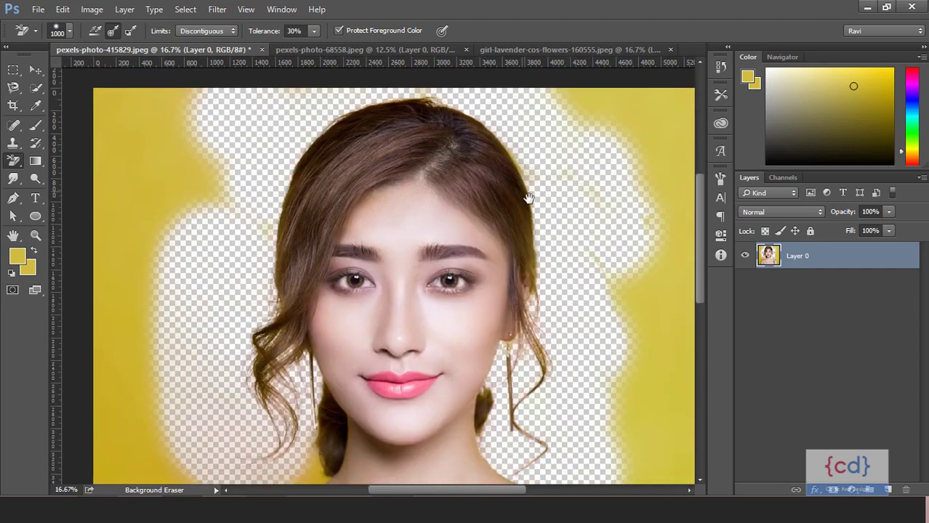
Pan the view down to the shoulders and re-centre the face
{"action": "scroll", "coordinate": [582, 248], "scroll_direction": "down", "scroll_amount": 3}
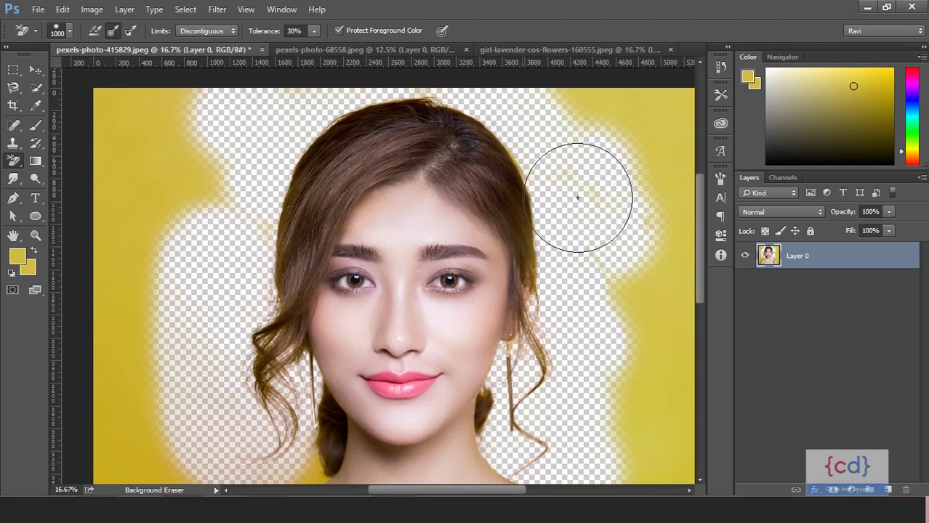
{"action": "left_click_drag", "start_coordinate": [548, 234], "coordinate": [510, 135]}
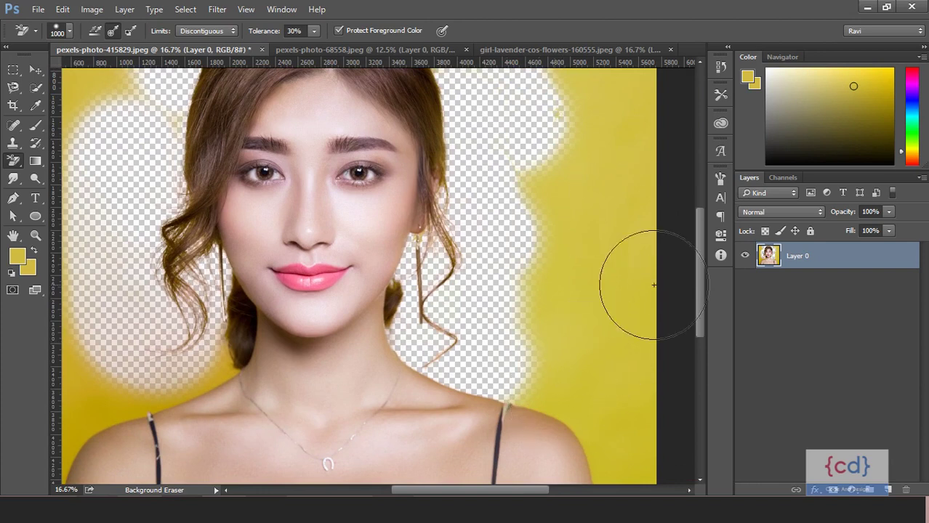
{"action": "left_click_drag", "start_coordinate": [269, 307], "coordinate": [333, 349]}
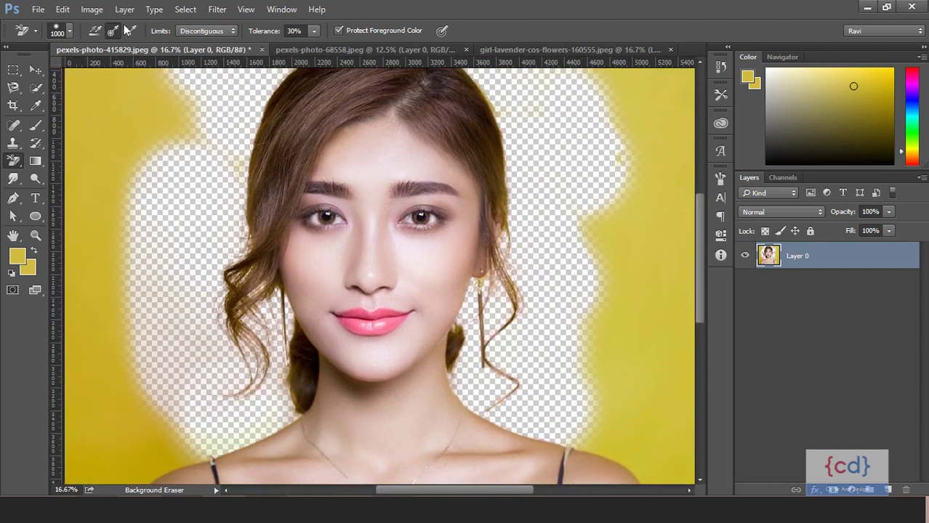
{"action": "left_click_drag", "start_coordinate": [277, 248], "coordinate": [301, 327]}
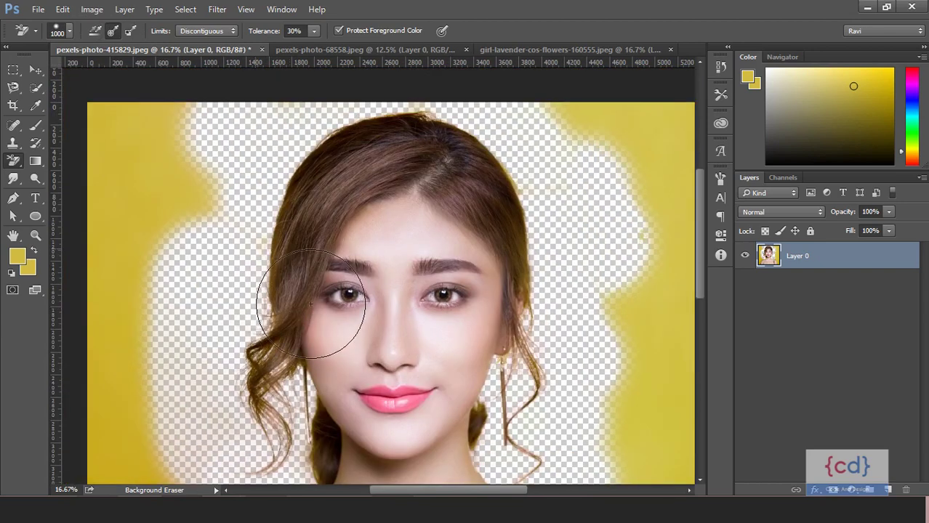
{"action": "left_click_drag", "start_coordinate": [315, 282], "coordinate": [323, 214]}
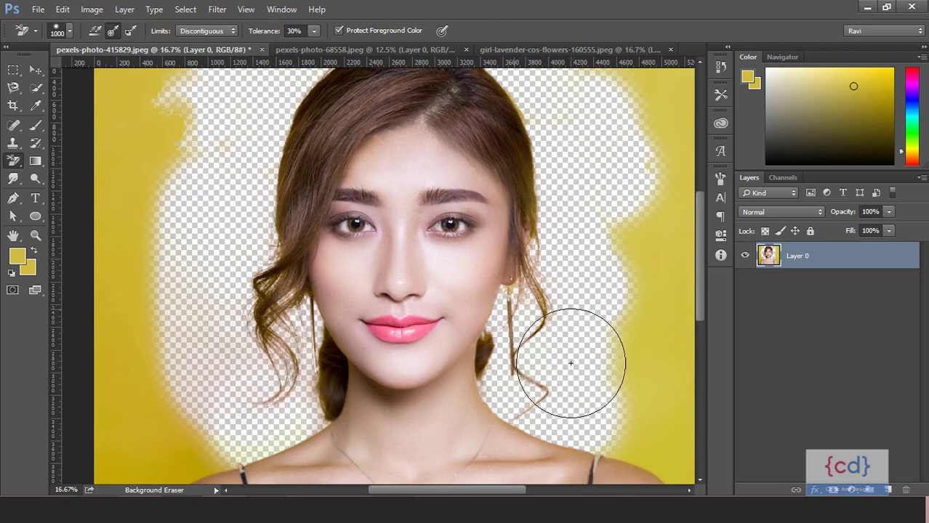
{"action": "left_click_drag", "start_coordinate": [405, 179], "coordinate": [421, 198]}
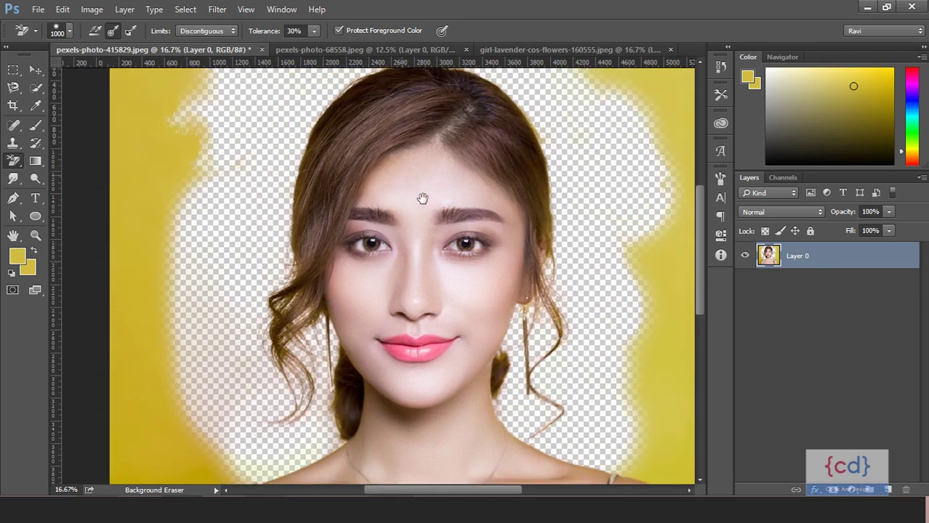
Set Sampling to Background Swatch, sample forehead skin tone #e9d5d7, and undo a test erase
{"action": "left_click", "coordinate": [128, 31]}
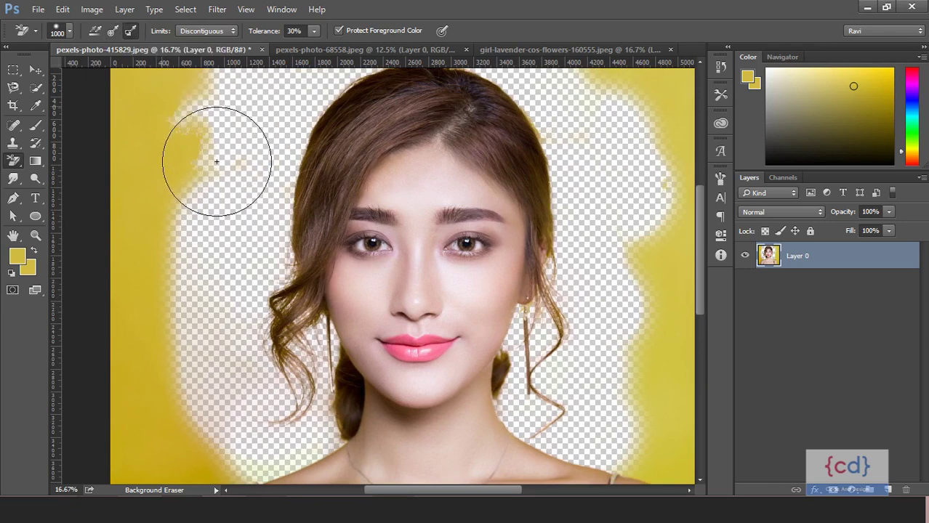
{"action": "left_click", "coordinate": [28, 269]}
{"action": "left_click_drag", "start_coordinate": [479, 336], "coordinate": [465, 354]}
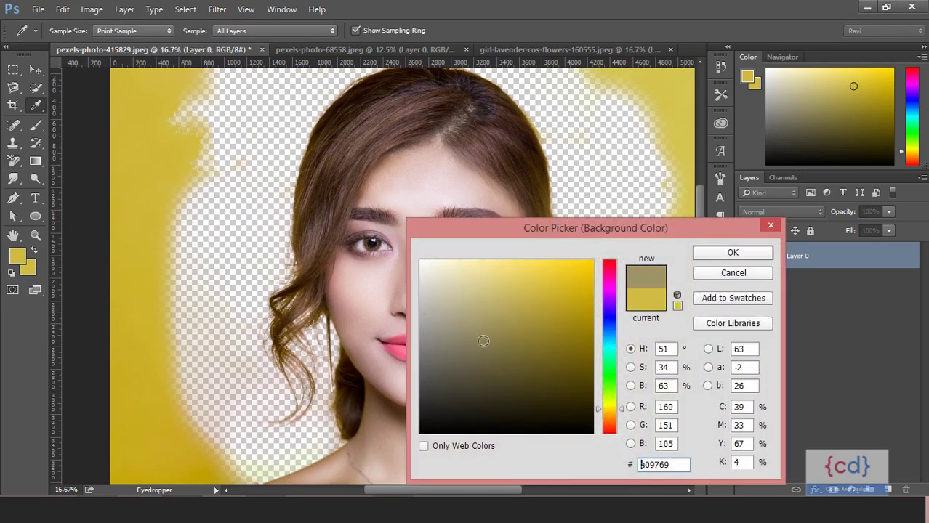
{"action": "left_click", "coordinate": [444, 186]}
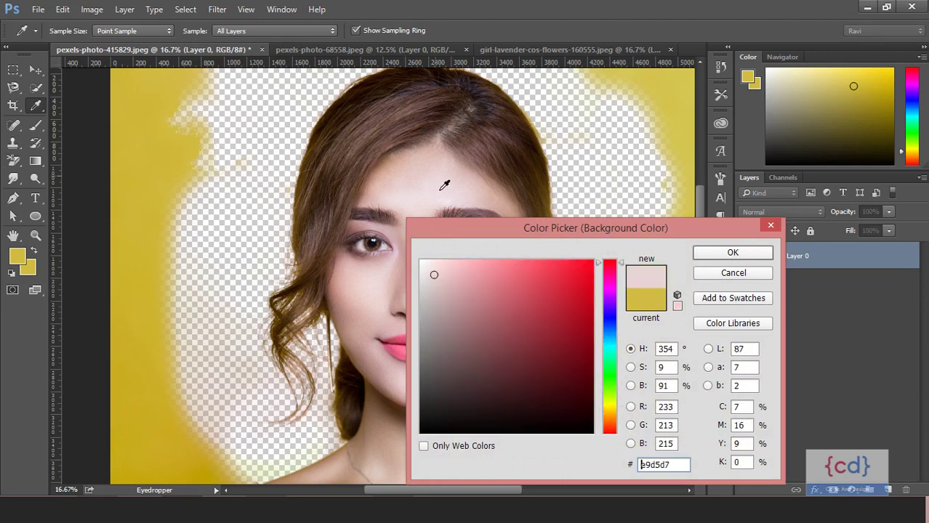
{"action": "left_click", "coordinate": [733, 253]}
{"action": "mouse_move", "coordinate": [498, 342]}
{"action": "left_mouse_down"}
{"action": "mouse_move", "coordinate": [487, 349]}
{"action": "mouse_move", "coordinate": [513, 285]}
{"action": "mouse_move", "coordinate": [473, 342]}
{"action": "left_mouse_up"}
{"action": "key", "text": "ctrl+alt+z"}
{"action": "key", "text": "ctrl+alt+z"}
{"action": "key", "text": "ctrl+alt+z"}
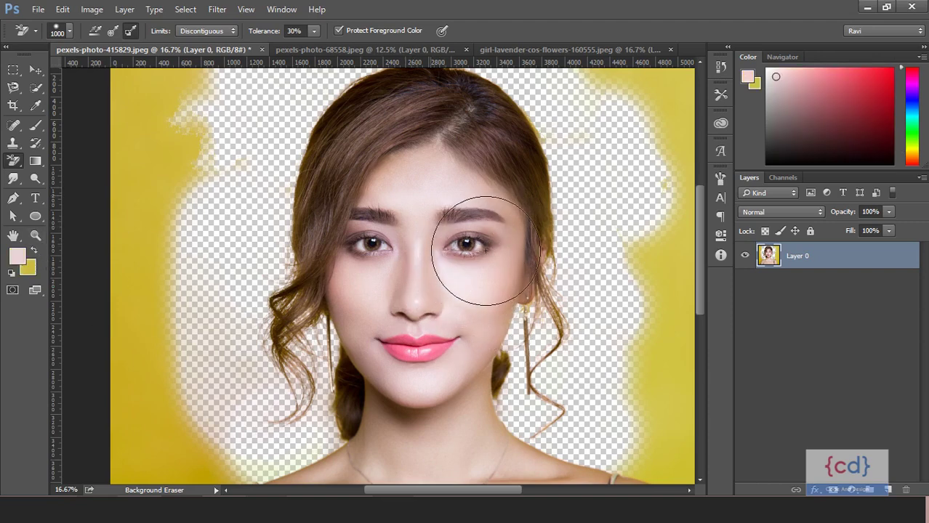
Test-erase and undo on the forehead, swap colours so skin pink is foreground, then zoom out
{"action": "left_click_drag", "start_coordinate": [415, 224], "coordinate": [476, 211]}
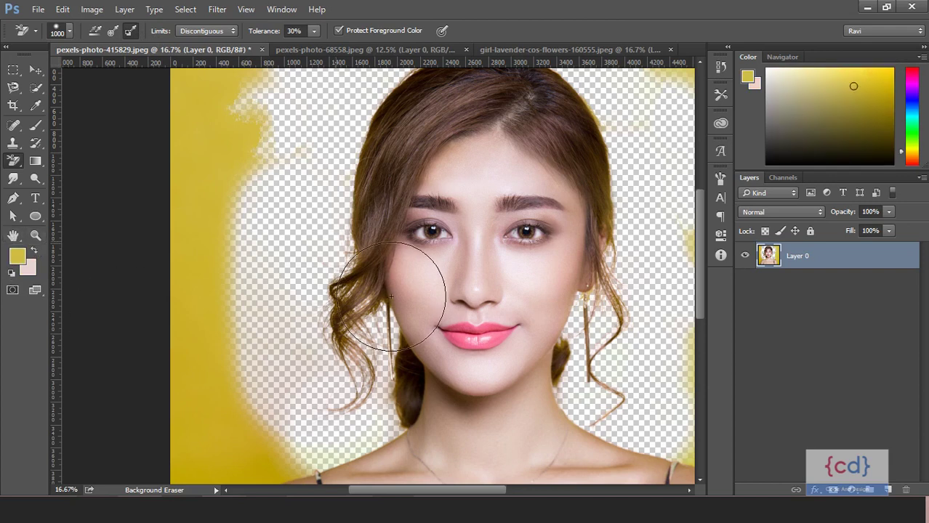
{"action": "left_click", "coordinate": [483, 188]}
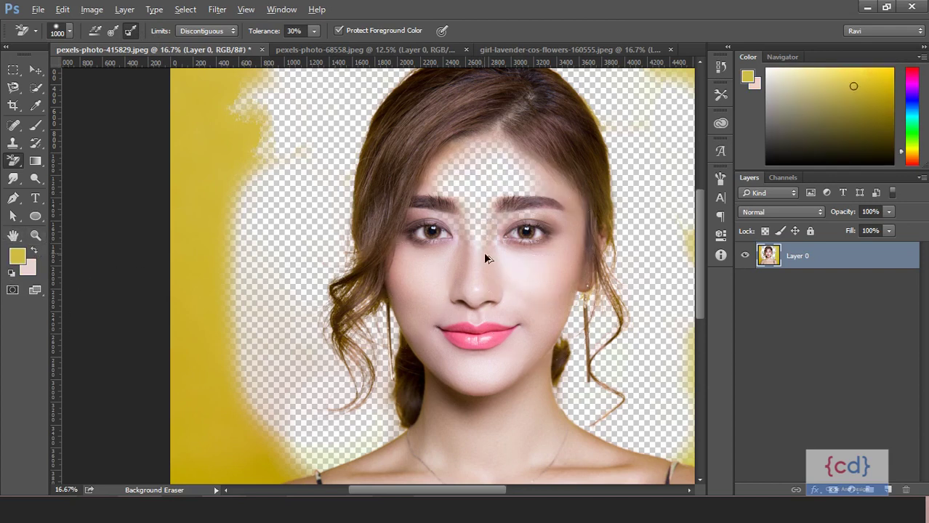
{"action": "key", "text": "ctrl+z"}
{"action": "left_click", "coordinate": [35, 249]}
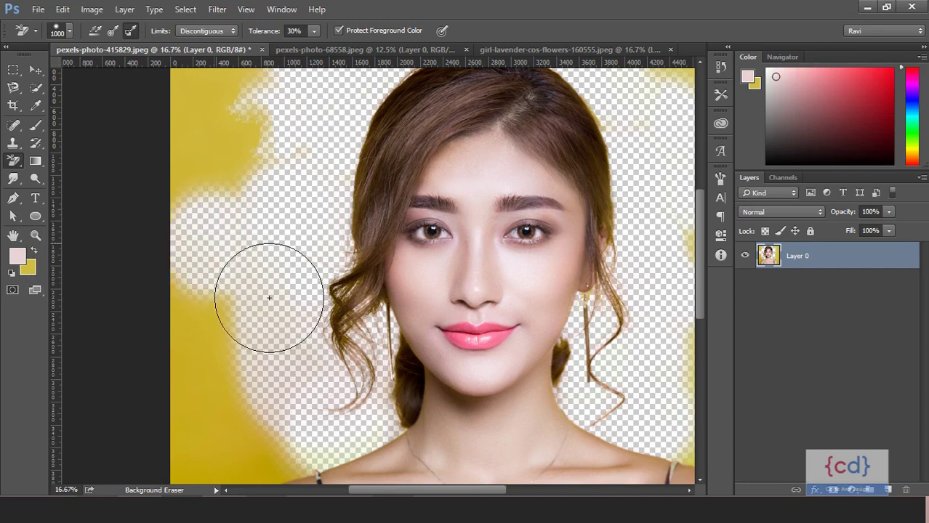
{"action": "left_click_drag", "start_coordinate": [503, 257], "coordinate": [406, 299]}
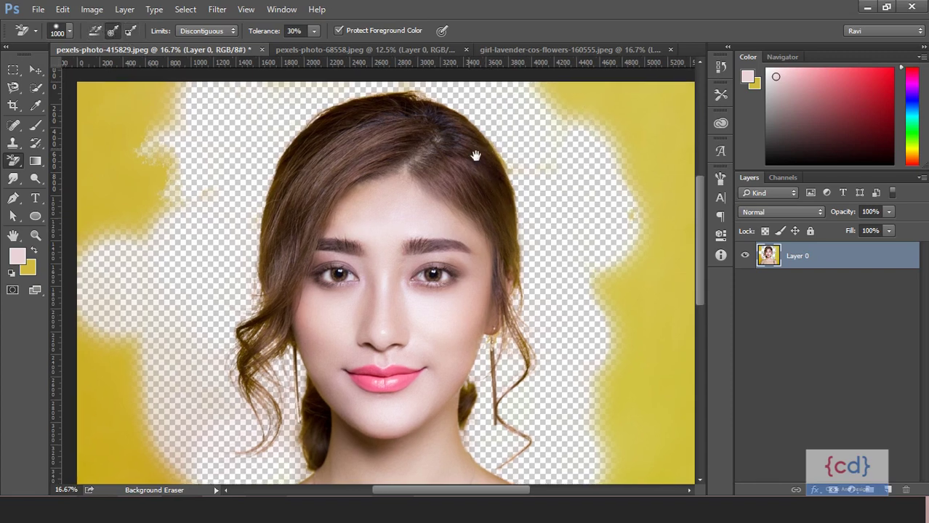
{"action": "left_click_drag", "start_coordinate": [484, 209], "coordinate": [512, 196]}
{"action": "left_click_drag", "start_coordinate": [564, 335], "coordinate": [533, 291]}
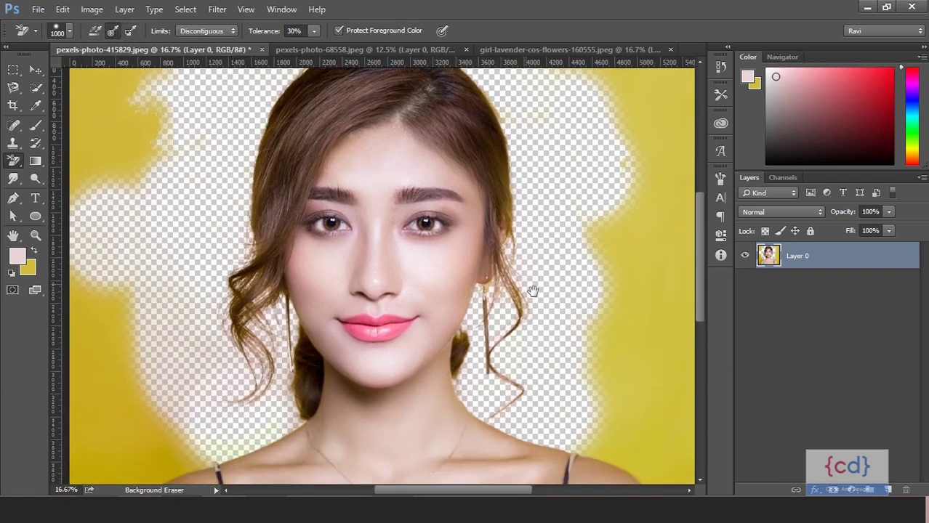
{"action": "scroll", "coordinate": [358, 295], "scroll_direction": "down", "scroll_amount": 1}
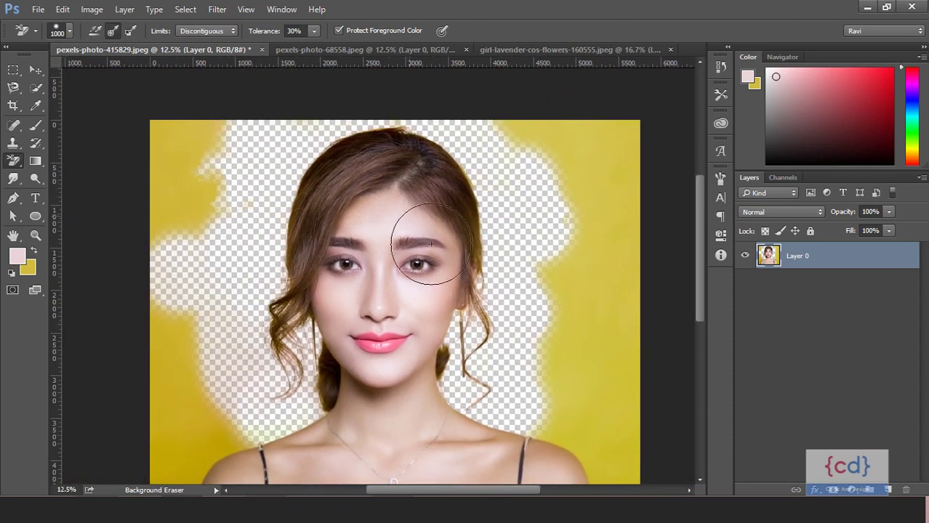
Swap colours and erase the remaining upper-left yellow and the right-side yellow band
{"action": "left_click_drag", "start_coordinate": [222, 200], "coordinate": [196, 242]}
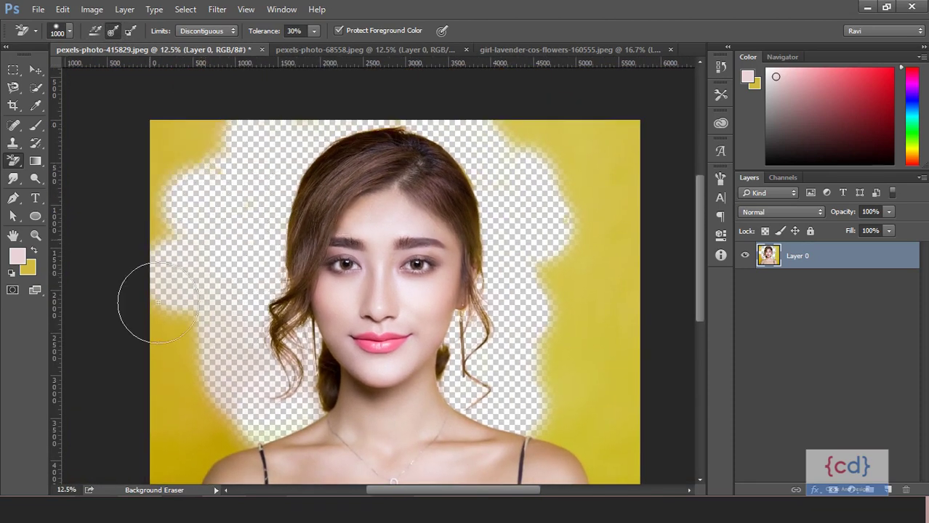
{"action": "left_click", "coordinate": [33, 250]}
{"action": "mouse_move", "coordinate": [207, 187]}
{"action": "left_mouse_down"}
{"action": "mouse_move", "coordinate": [231, 191]}
{"action": "mouse_move", "coordinate": [197, 248]}
{"action": "left_mouse_up"}
{"action": "mouse_move", "coordinate": [543, 275]}
{"action": "left_mouse_down"}
{"action": "mouse_move", "coordinate": [559, 184]}
{"action": "mouse_move", "coordinate": [482, 209]}
{"action": "left_mouse_up"}
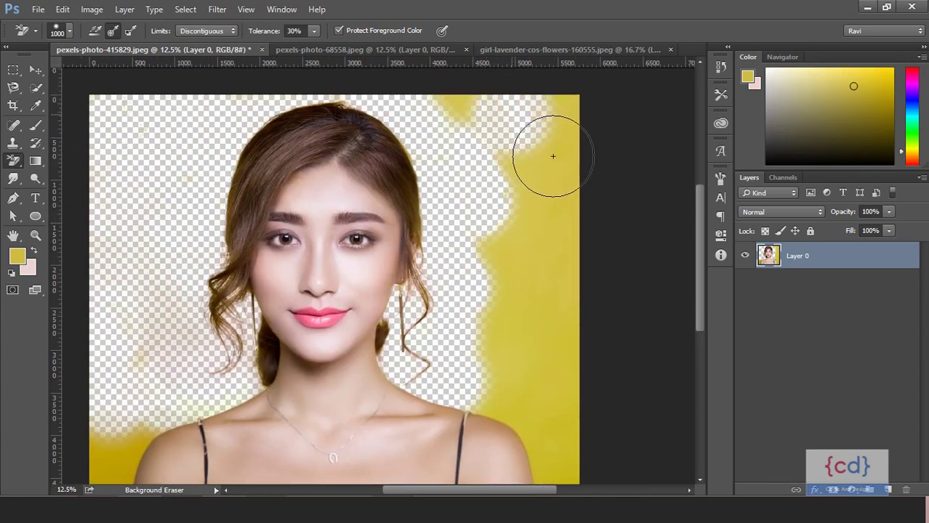
{"action": "mouse_move", "coordinate": [520, 152]}
{"action": "left_mouse_down"}
{"action": "mouse_move", "coordinate": [649, 163]}
{"action": "mouse_move", "coordinate": [596, 218]}
{"action": "mouse_move", "coordinate": [566, 332]}
{"action": "mouse_move", "coordinate": [575, 252]}
{"action": "left_mouse_up"}
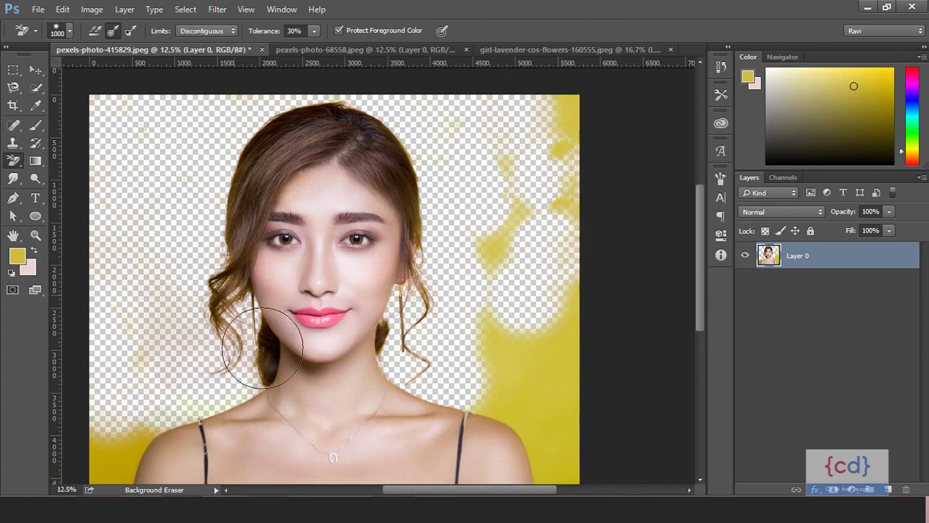
{"action": "mouse_move", "coordinate": [585, 287]}
{"action": "left_mouse_down"}
{"action": "mouse_move", "coordinate": [549, 290]}
{"action": "mouse_move", "coordinate": [535, 275]}
{"action": "left_mouse_up"}
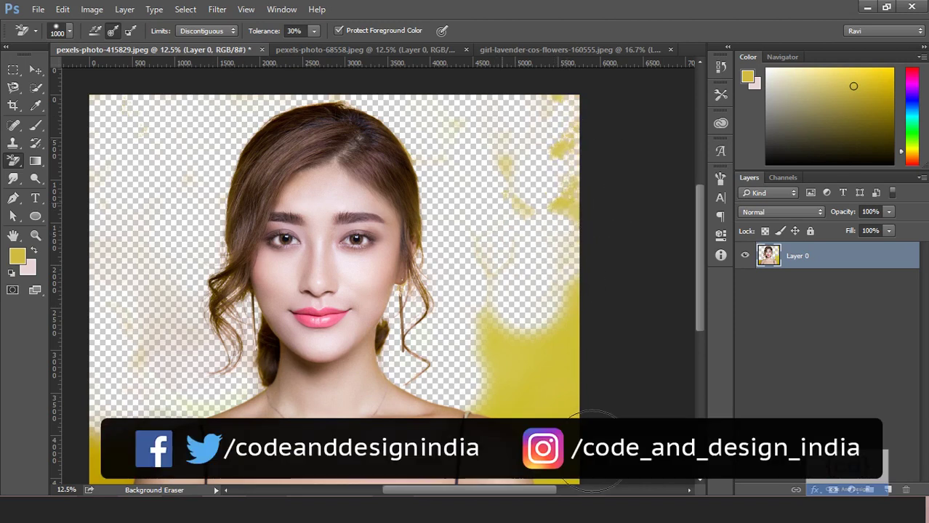
Erase the yellow patch near the bottom-right edge
{"action": "mouse_move", "coordinate": [589, 382]}
{"action": "left_mouse_down"}
{"action": "mouse_move", "coordinate": [546, 376]}
{"action": "mouse_move", "coordinate": [575, 296]}
{"action": "left_mouse_up"}
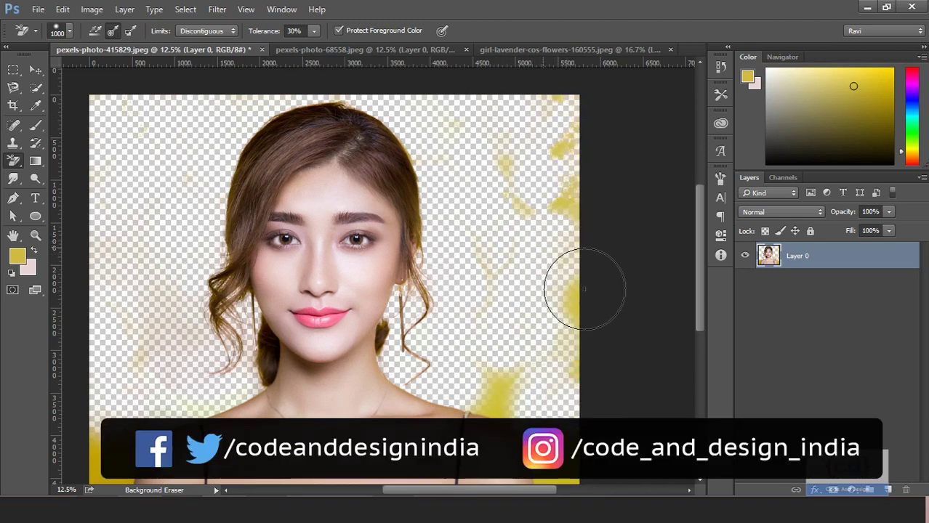